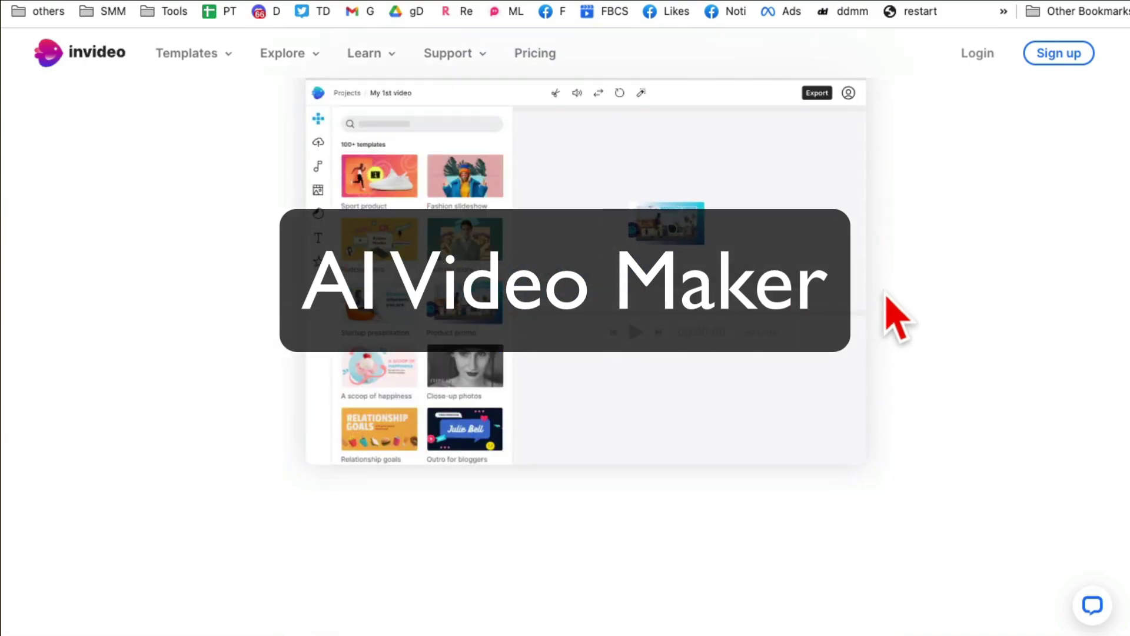
- Scroll through the InVideo homepage's feature sections, customer ratings and subscribe animation
{"action": "scroll", "coordinate": [888, 298], "scroll_direction": "down", "scroll_amount": 18}
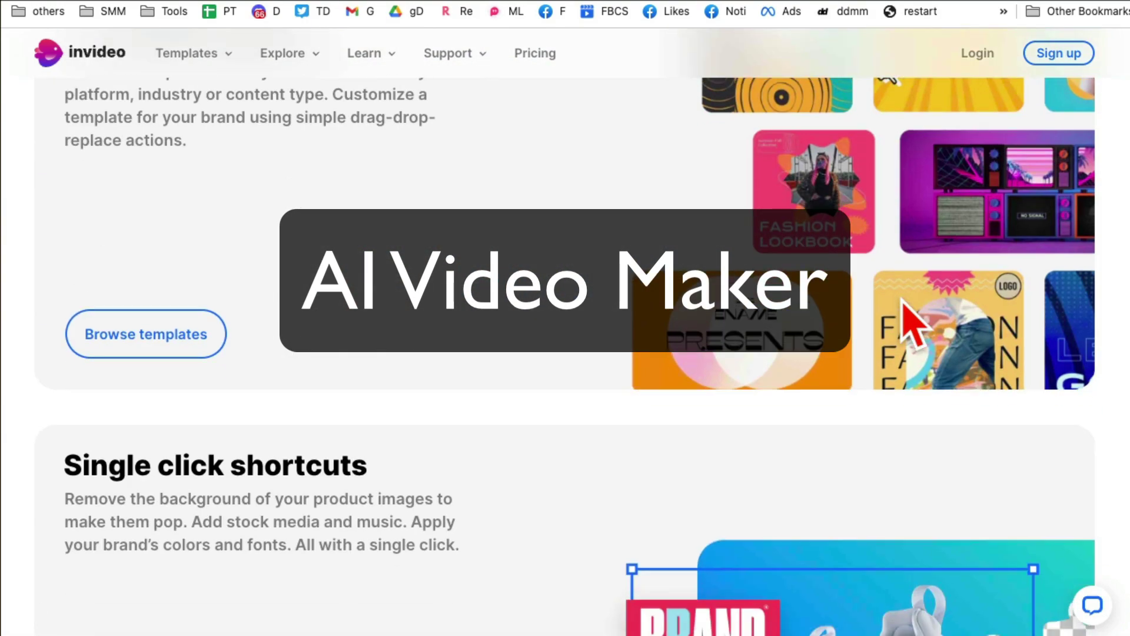
{"action": "scroll", "coordinate": [910, 321], "scroll_direction": "down", "scroll_amount": 11}
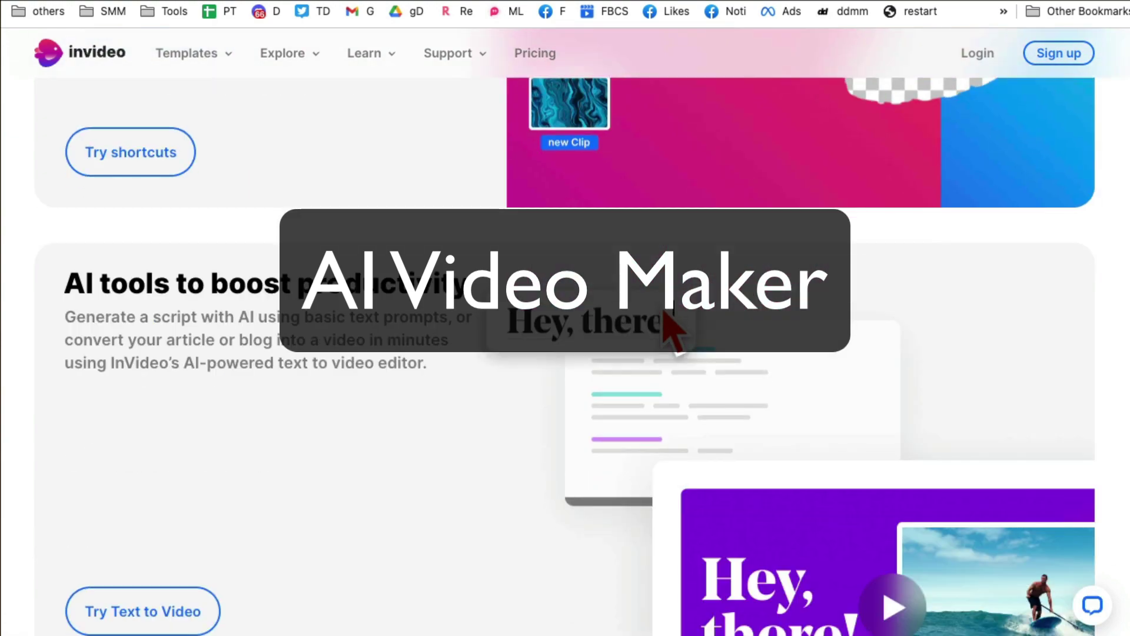
{"action": "scroll", "coordinate": [664, 313], "scroll_direction": "down", "scroll_amount": 5}
{"action": "scroll", "coordinate": [662, 309], "scroll_direction": "down", "scroll_amount": 6}
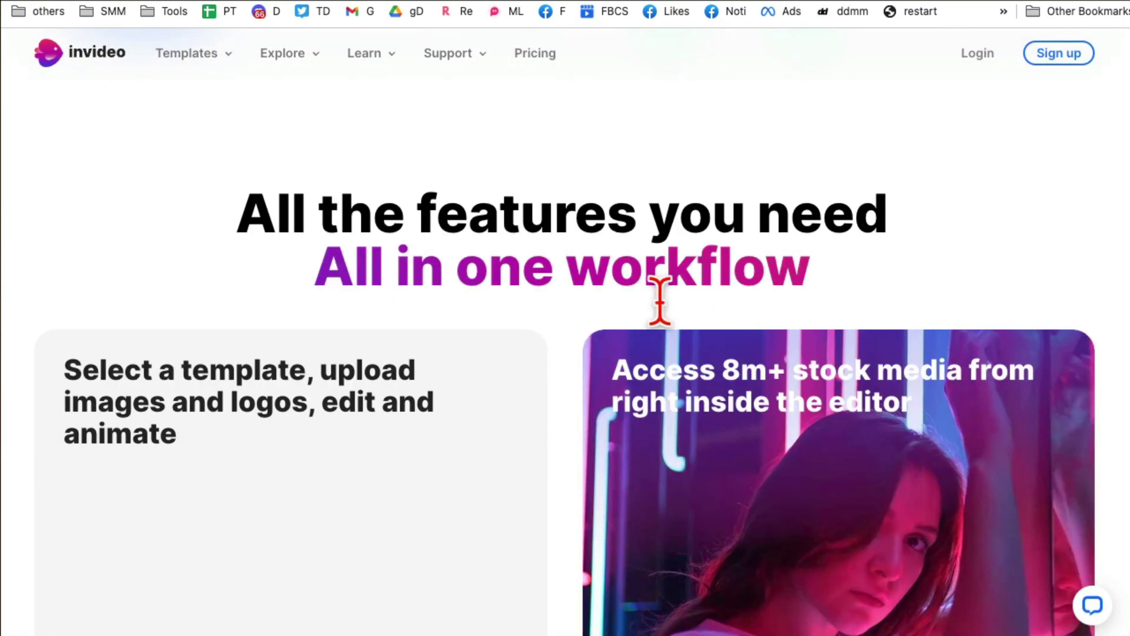
{"action": "scroll", "coordinate": [665, 314], "scroll_direction": "down", "scroll_amount": 7}
{"action": "scroll", "coordinate": [807, 315], "scroll_direction": "up", "scroll_amount": 1}
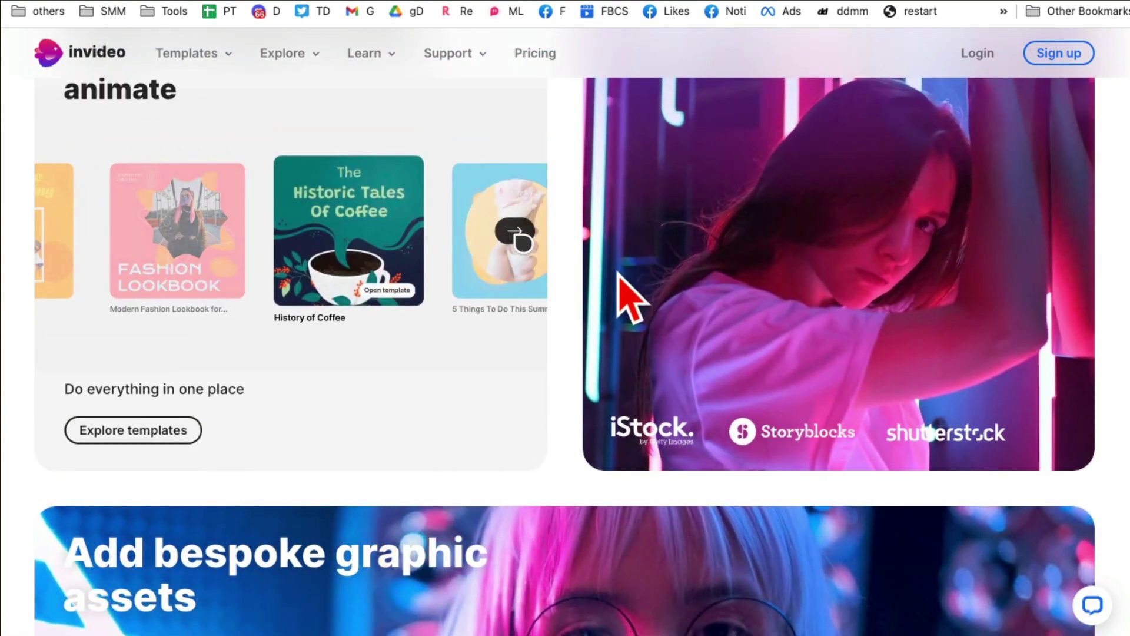
{"action": "scroll", "coordinate": [775, 321], "scroll_direction": "down", "scroll_amount": 1}
{"action": "scroll", "coordinate": [786, 347], "scroll_direction": "down", "scroll_amount": 15}
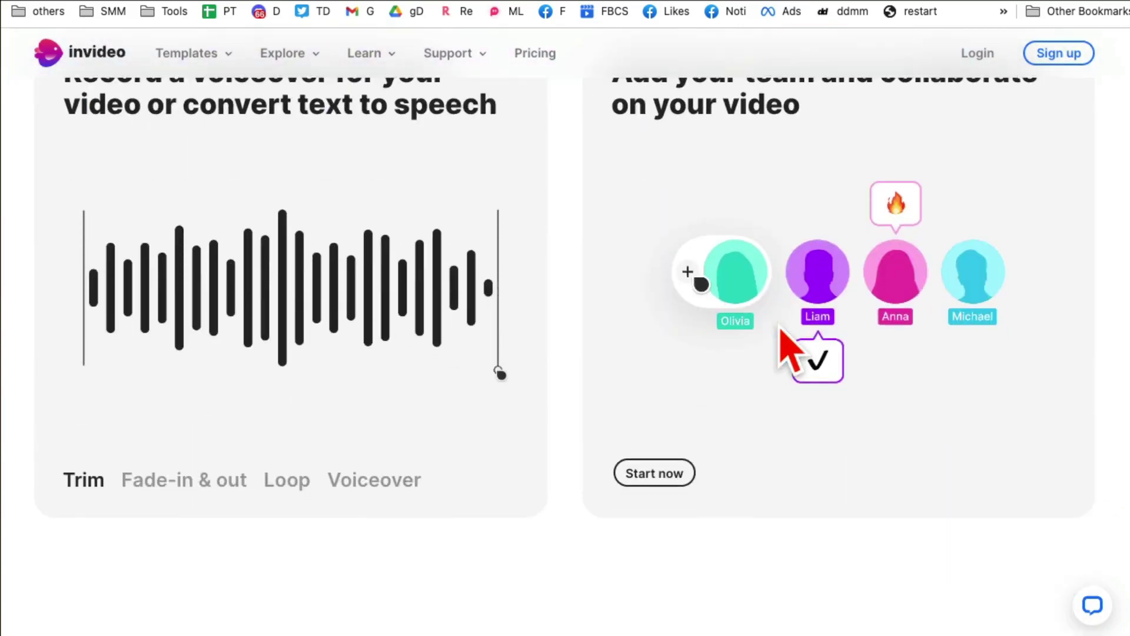
{"action": "scroll", "coordinate": [780, 330], "scroll_direction": "down", "scroll_amount": 8}
{"action": "scroll", "coordinate": [780, 328], "scroll_direction": "down", "scroll_amount": 6}
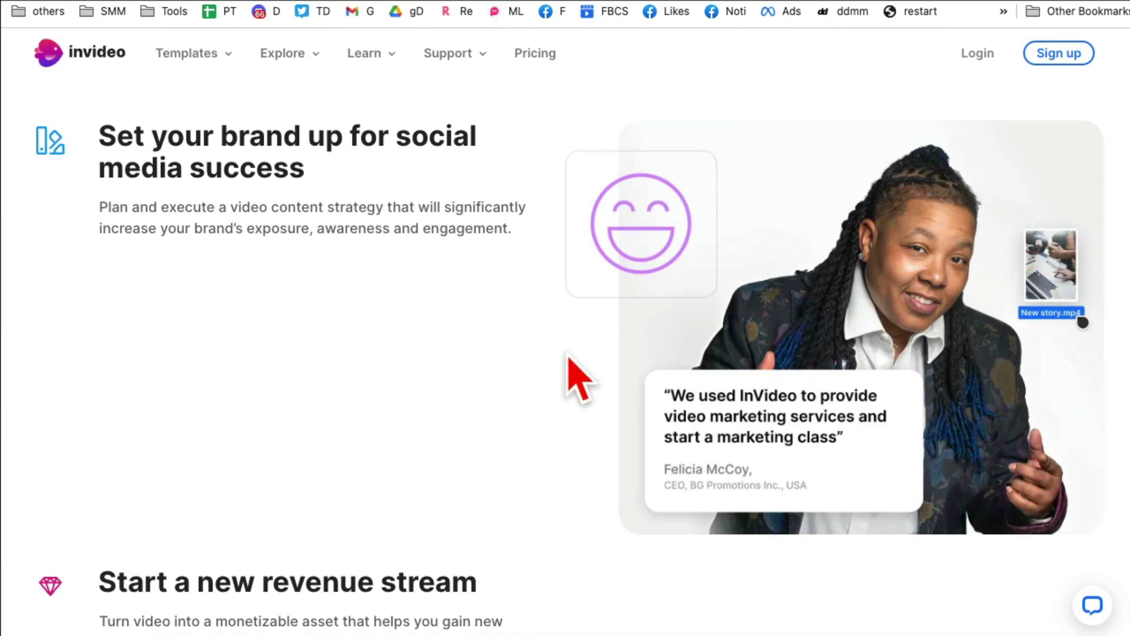
{"action": "scroll", "coordinate": [580, 380], "scroll_direction": "down", "scroll_amount": 5}
{"action": "scroll", "coordinate": [579, 379], "scroll_direction": "up", "scroll_amount": 15}
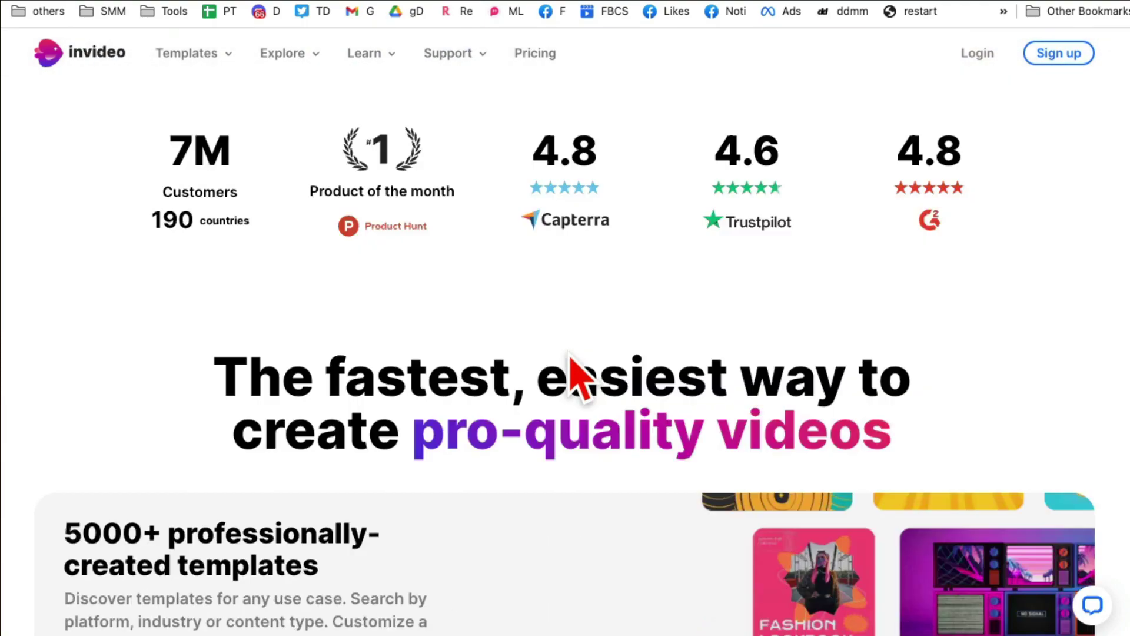
{"action": "scroll", "coordinate": [571, 330], "scroll_direction": "up", "scroll_amount": 8}
{"action": "scroll", "coordinate": [865, 371], "scroll_direction": "down", "scroll_amount": 15}
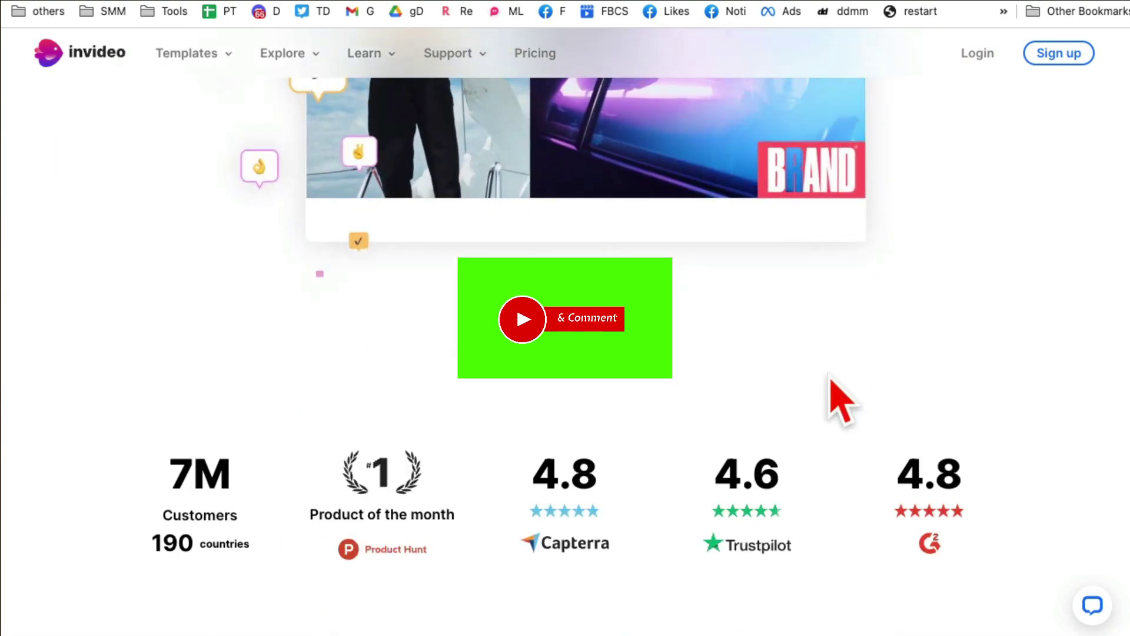
- Log in to InVideo using the browser's saved account credentials
{"action": "left_click", "coordinate": [977, 54]}
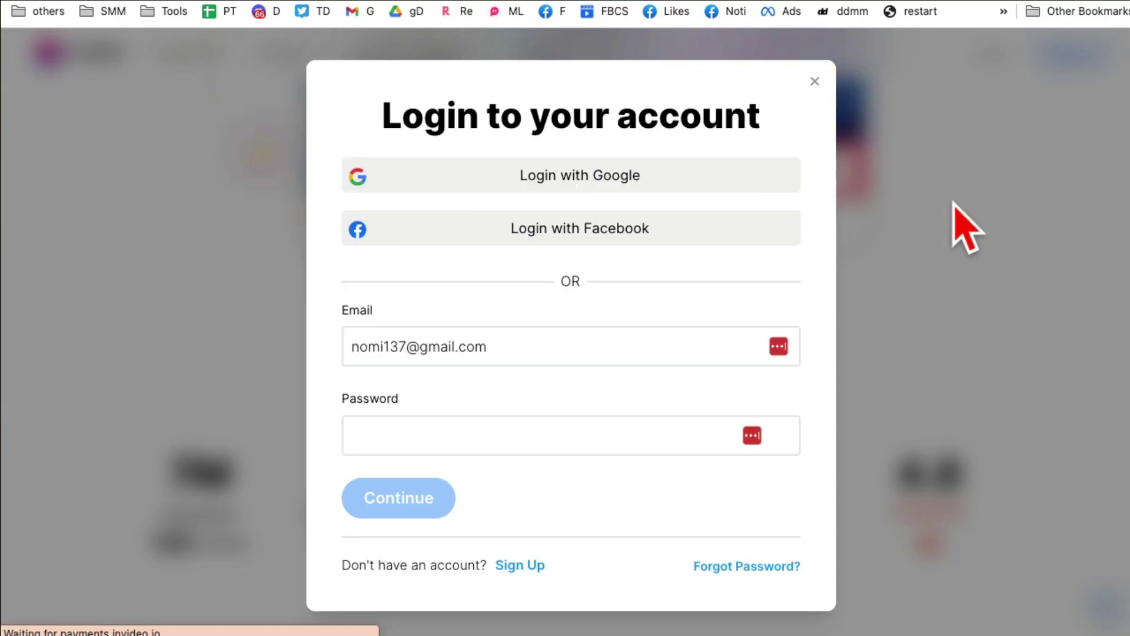
{"action": "left_click", "coordinate": [585, 345]}
{"action": "left_click", "coordinate": [588, 394]}
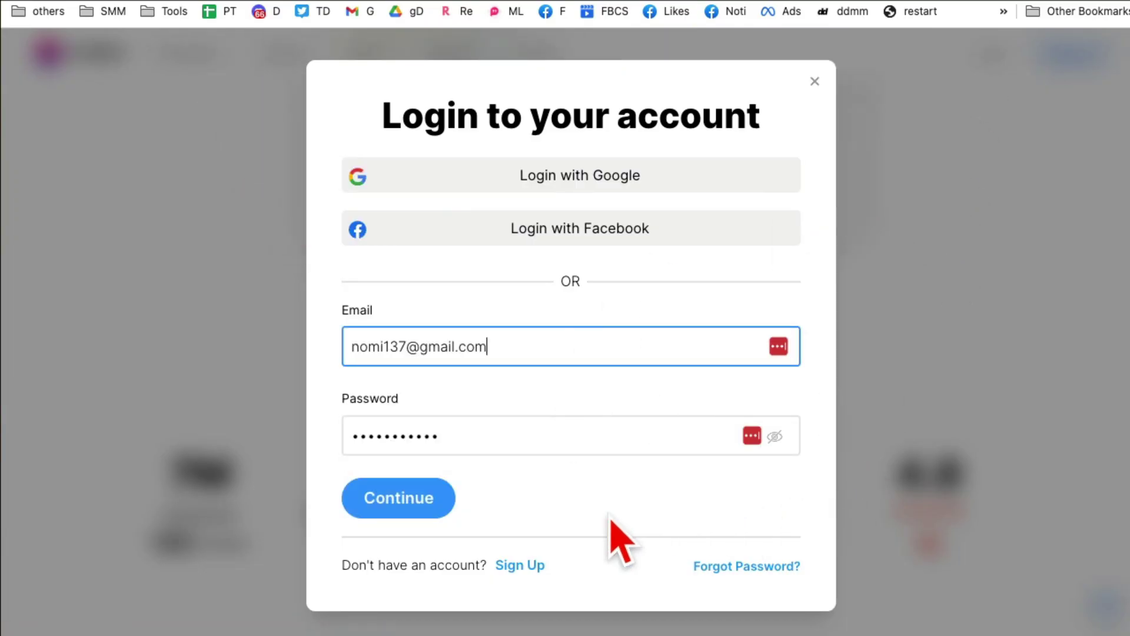
{"action": "left_click", "coordinate": [453, 493]}
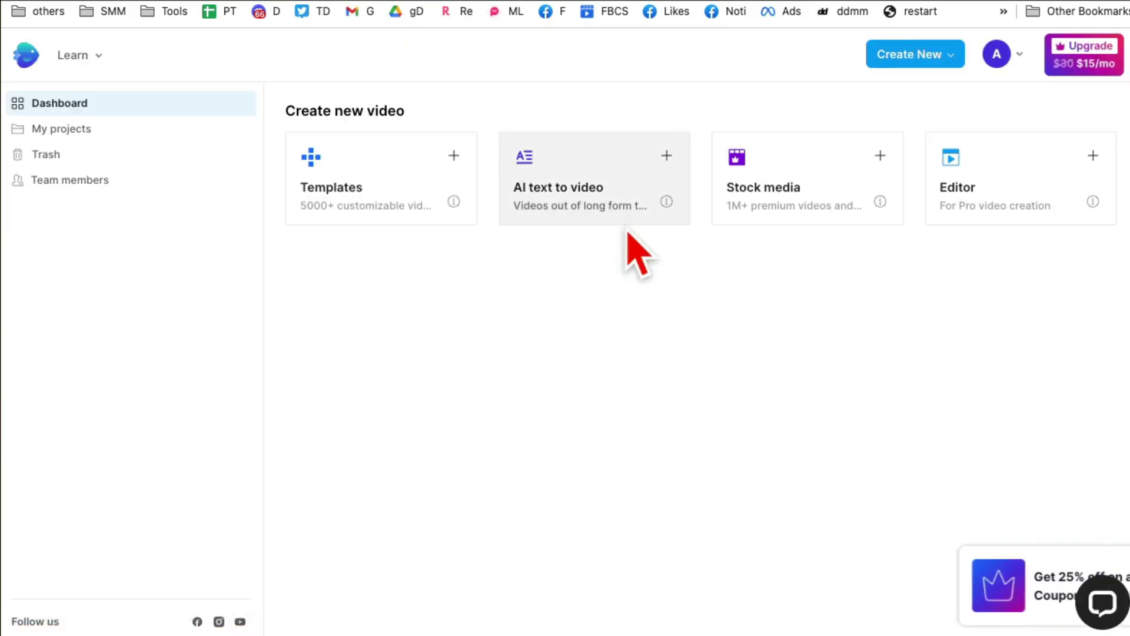
- Close the coupon offer and start a new AI text to video project
{"action": "left_click", "coordinate": [1099, 559]}
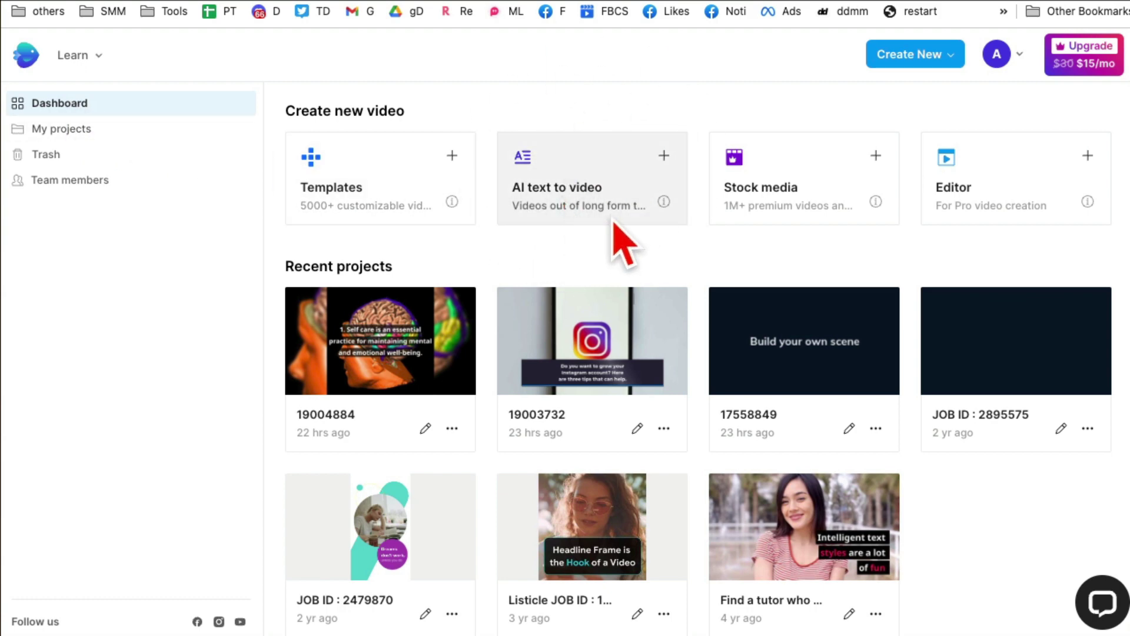
{"action": "left_click", "coordinate": [666, 157]}
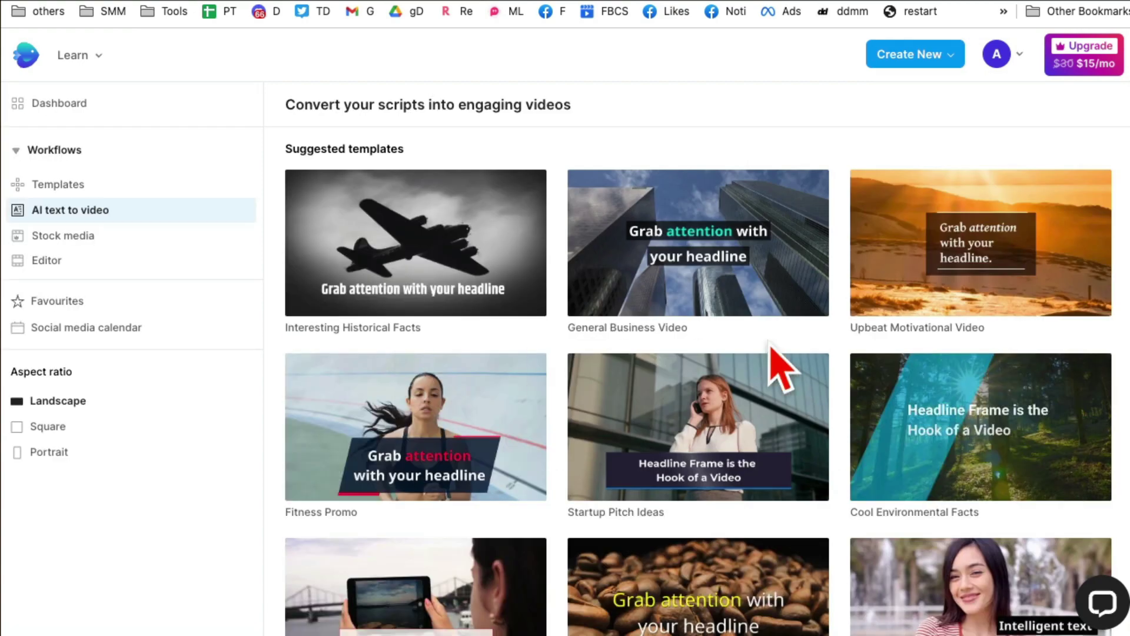
- Pick the Informational Technology Video template (16:9) and start a project from it
{"action": "scroll", "coordinate": [1048, 377], "scroll_direction": "down", "scroll_amount": 4}
{"action": "scroll", "coordinate": [1056, 383], "scroll_direction": "up", "scroll_amount": 4}
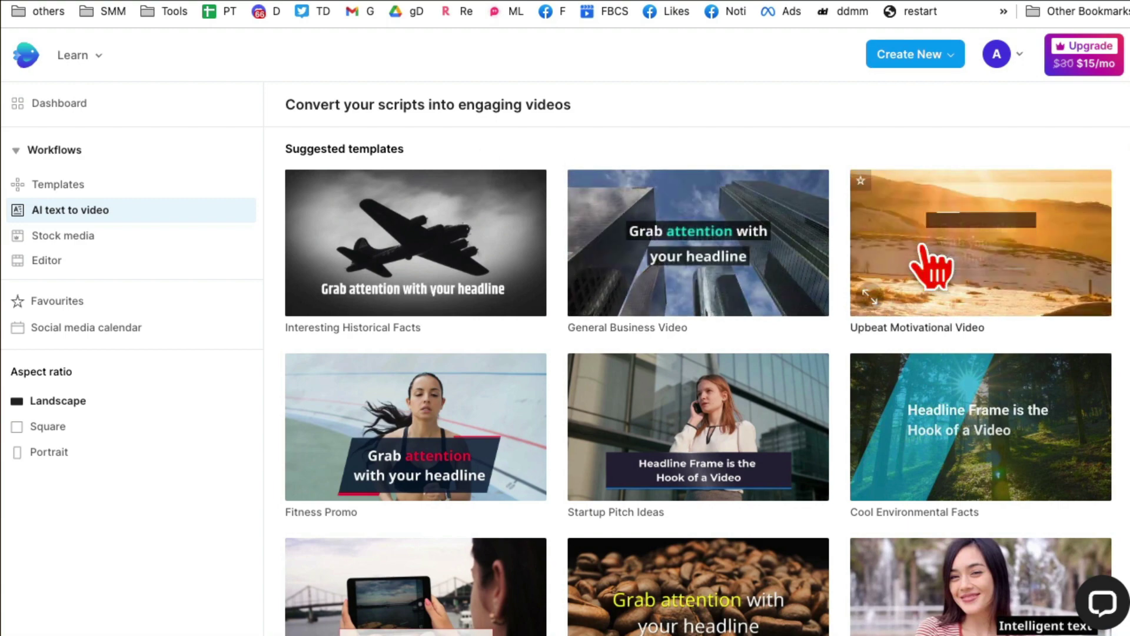
{"action": "scroll", "coordinate": [956, 335], "scroll_direction": "down", "scroll_amount": 1}
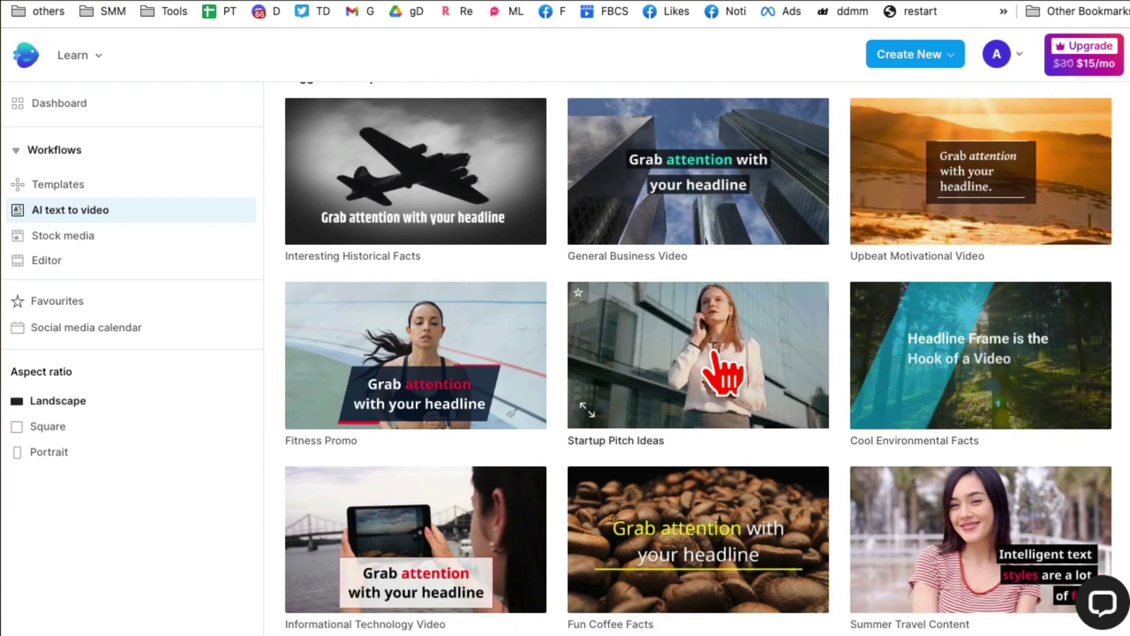
{"action": "scroll", "coordinate": [721, 353], "scroll_direction": "down", "scroll_amount": 3}
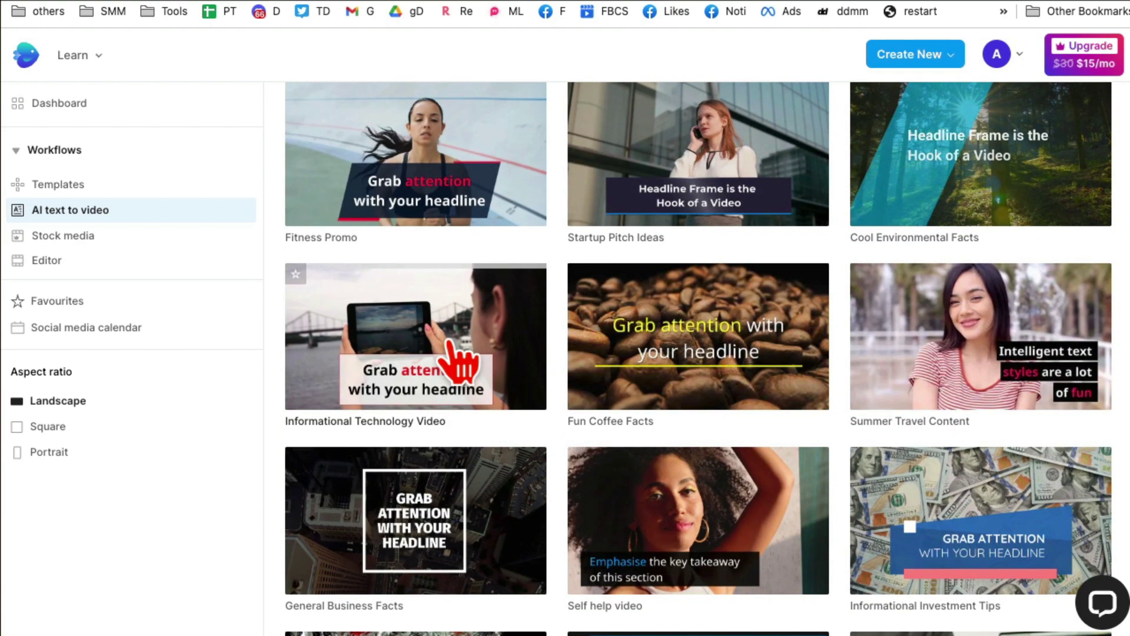
{"action": "left_click", "coordinate": [390, 332]}
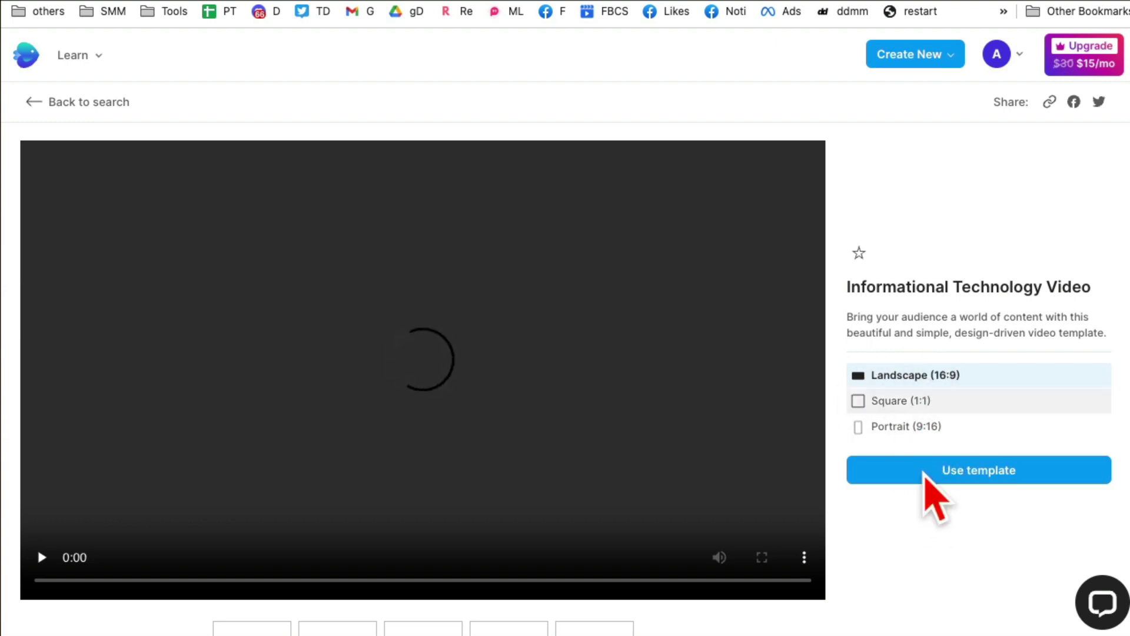
{"action": "left_click", "coordinate": [940, 477]}
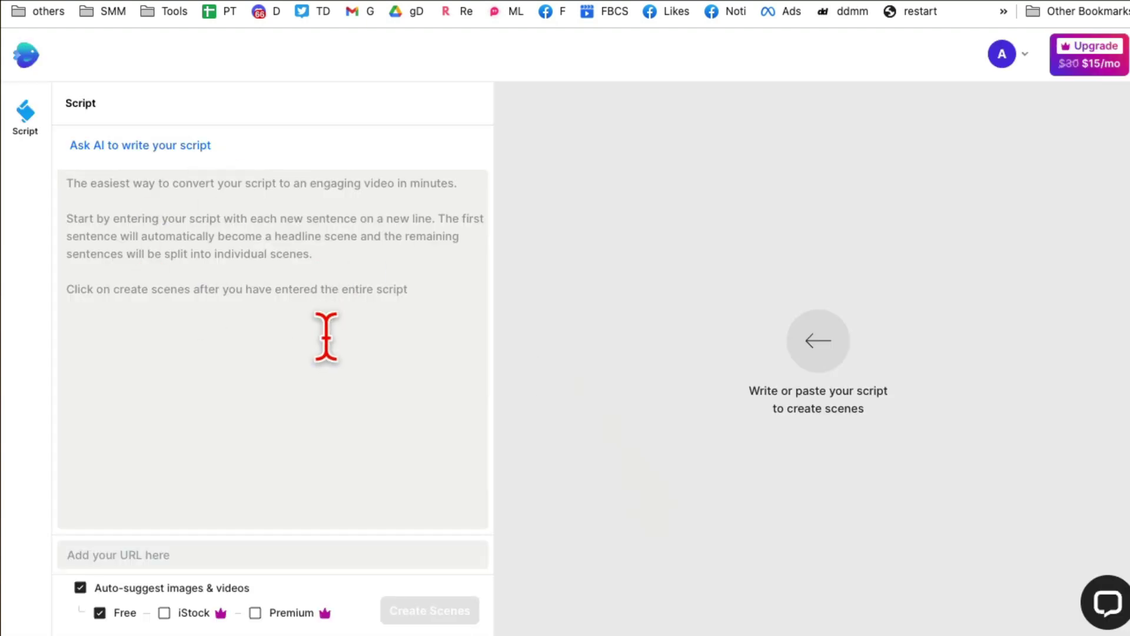
- Have the AI write a script from the prompt '3 tips to grow on tiktok'
{"action": "left_click", "coordinate": [219, 270]}
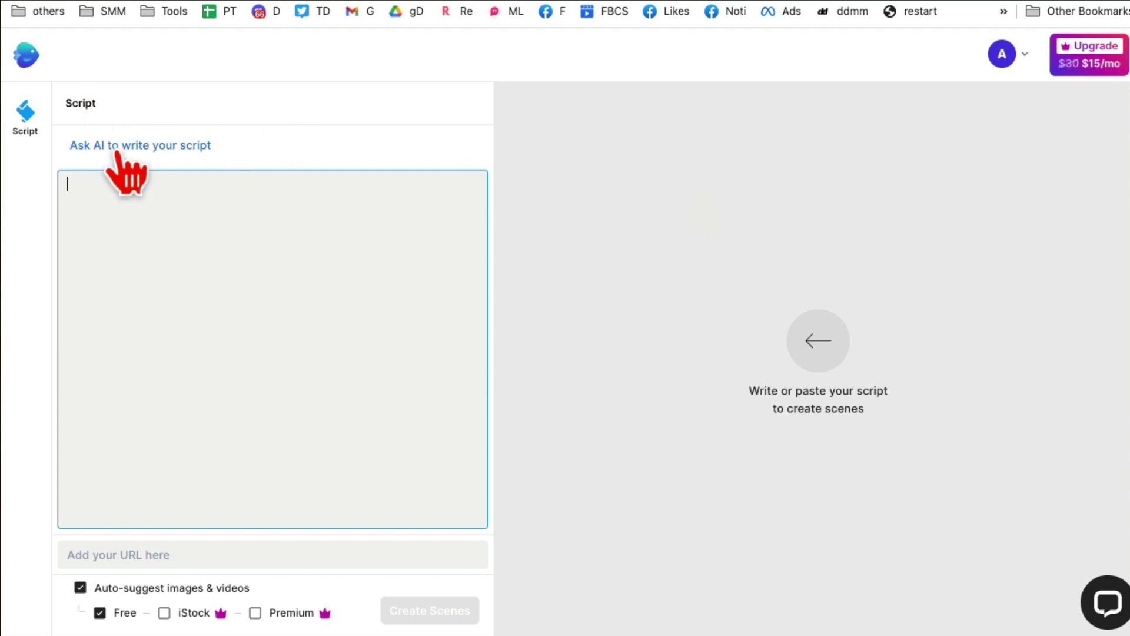
{"action": "left_click", "coordinate": [183, 147]}
{"action": "left_click", "coordinate": [202, 148]}
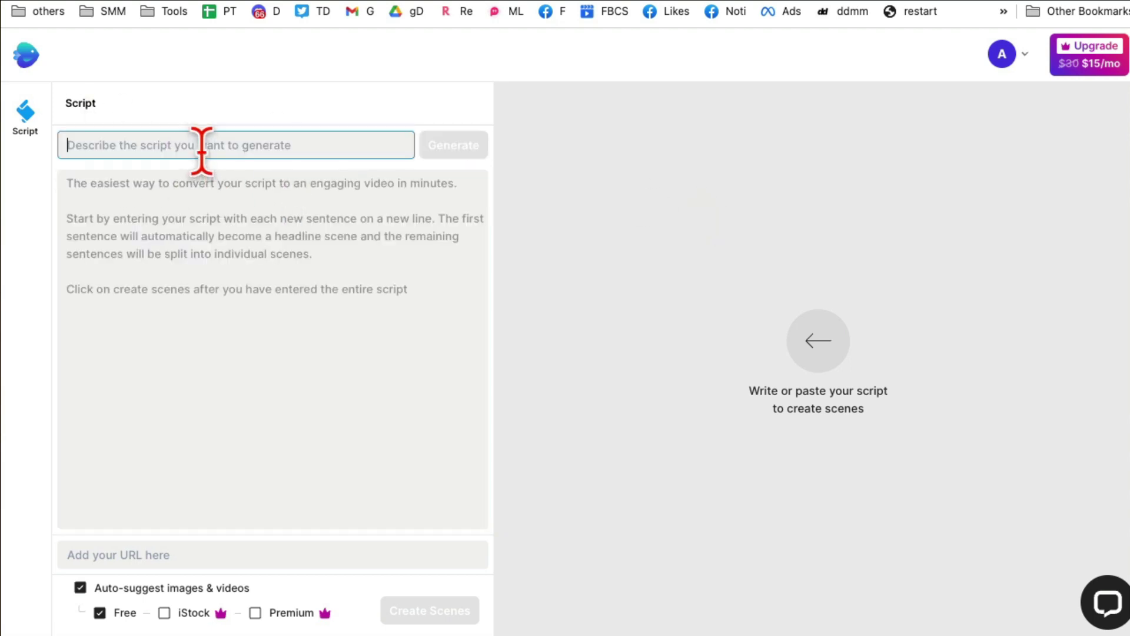
{"action": "type", "text": "3 tips to grow on tiktok"}
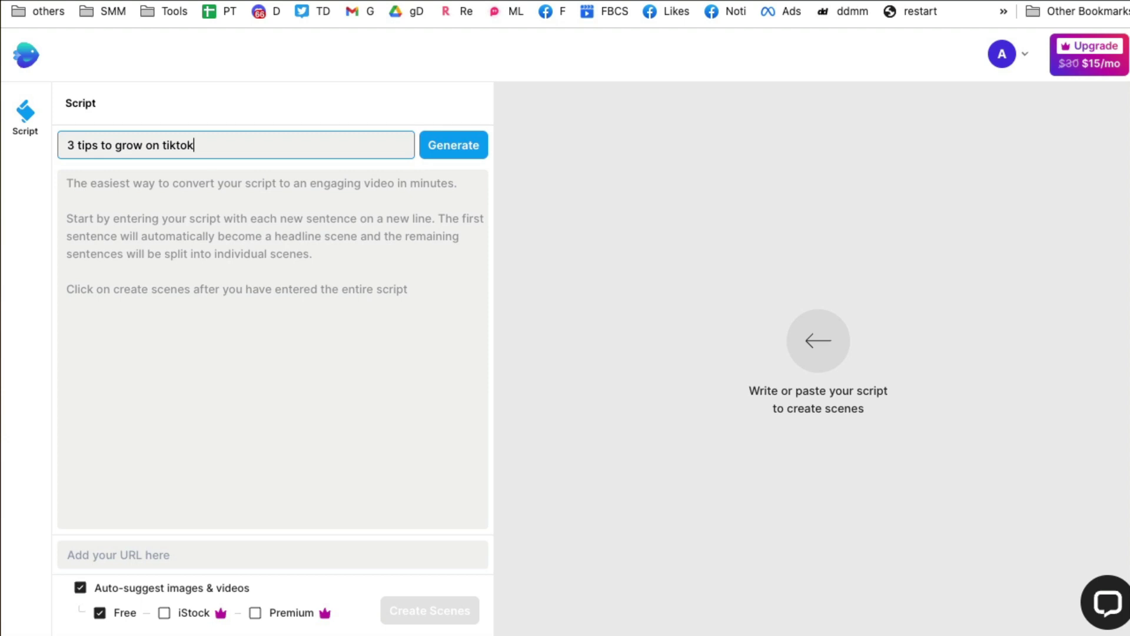
{"action": "left_click", "coordinate": [450, 152]}
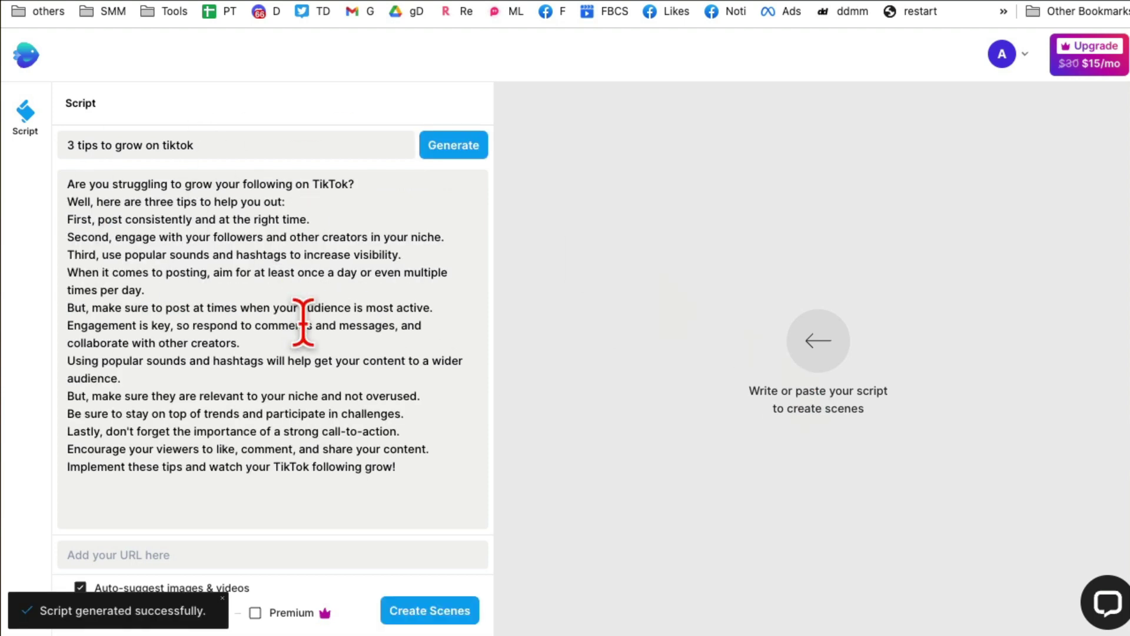
- Delete the script lines from 'Engagement is key' onward, ending at the audience-activity tip
{"action": "left_click_drag", "start_coordinate": [76, 220], "coordinate": [242, 226]}
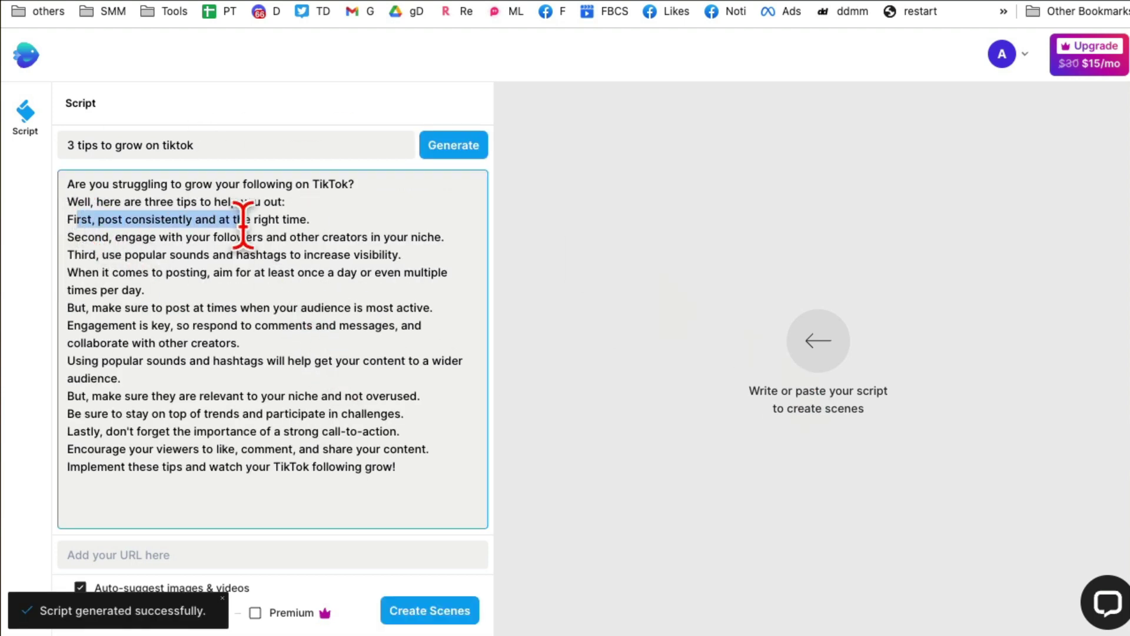
{"action": "key", "text": "Down"}
{"action": "key", "text": "Down"}
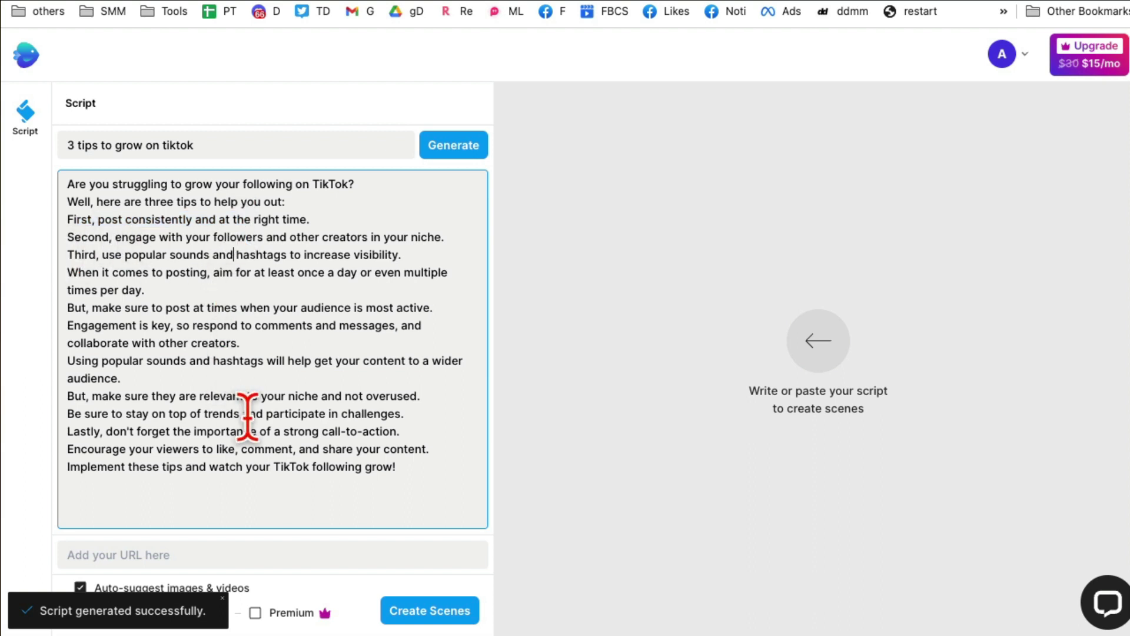
{"action": "left_click_drag", "start_coordinate": [417, 470], "coordinate": [94, 412]}
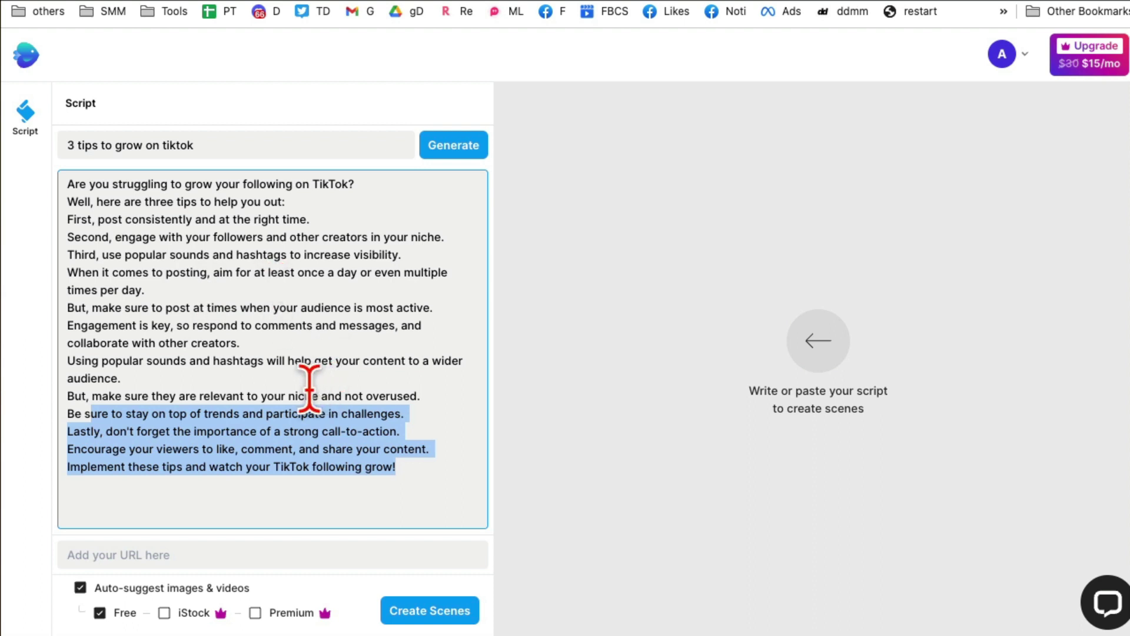
{"action": "left_click_drag", "start_coordinate": [308, 389], "coordinate": [56, 337]}
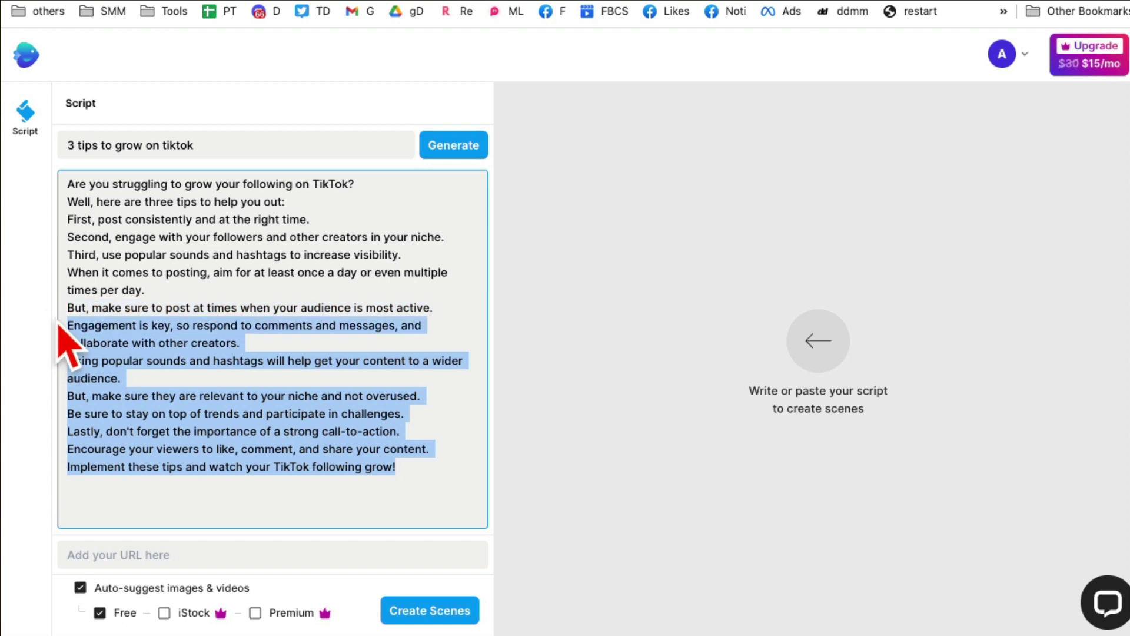
{"action": "key", "text": "BackSpace"}
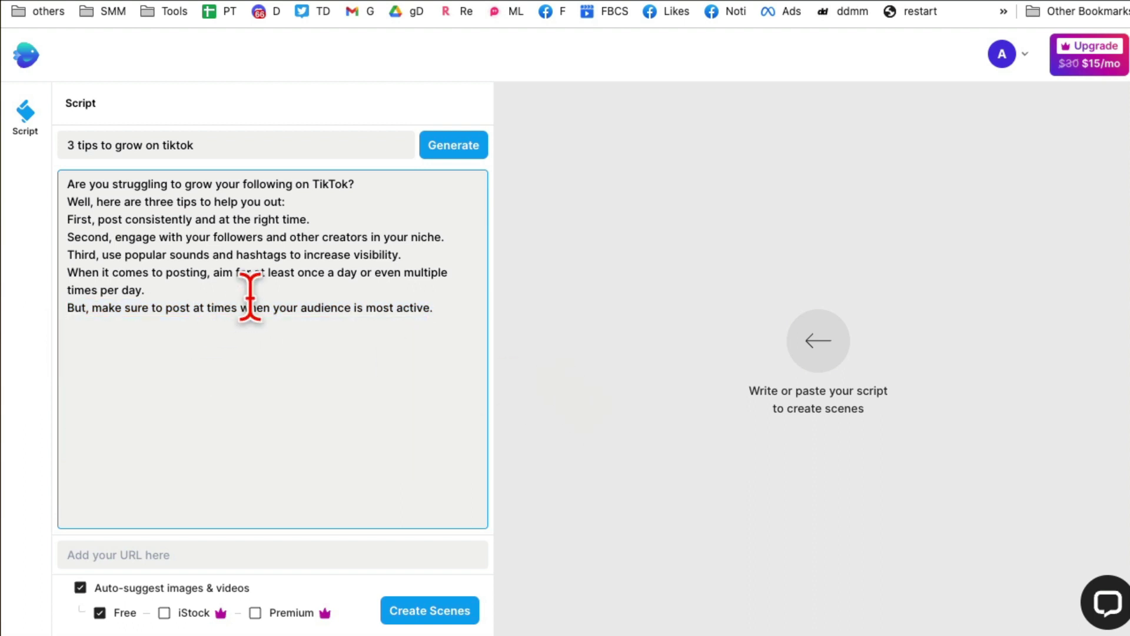
- Create scenes from the script with free auto-suggested images and videos
{"action": "left_click", "coordinate": [80, 587]}
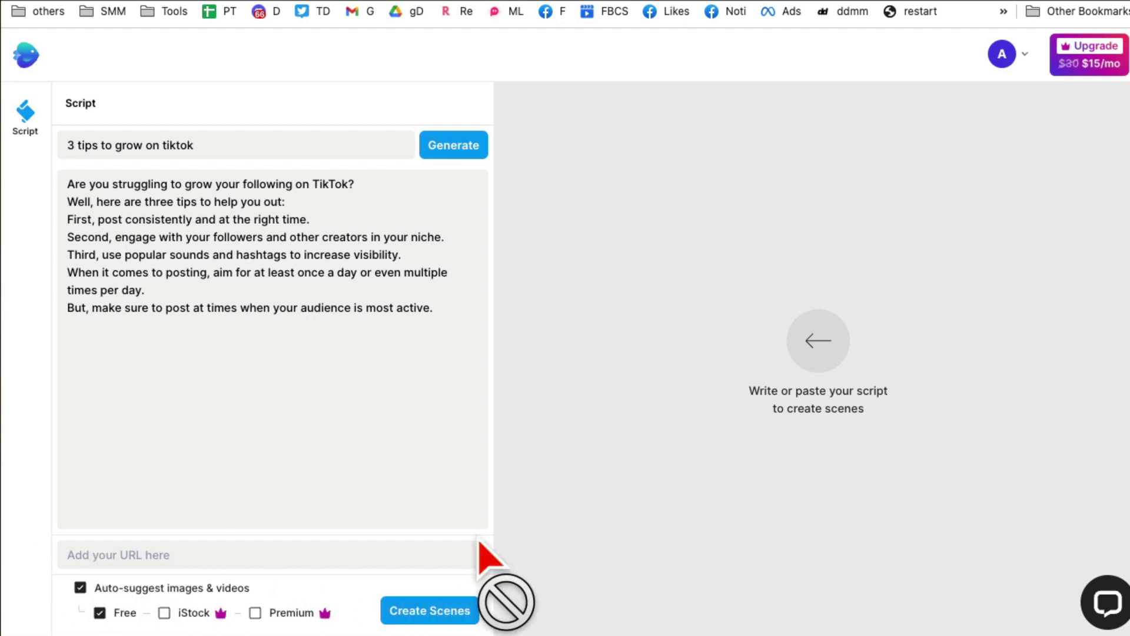
{"action": "left_click", "coordinate": [343, 204]}
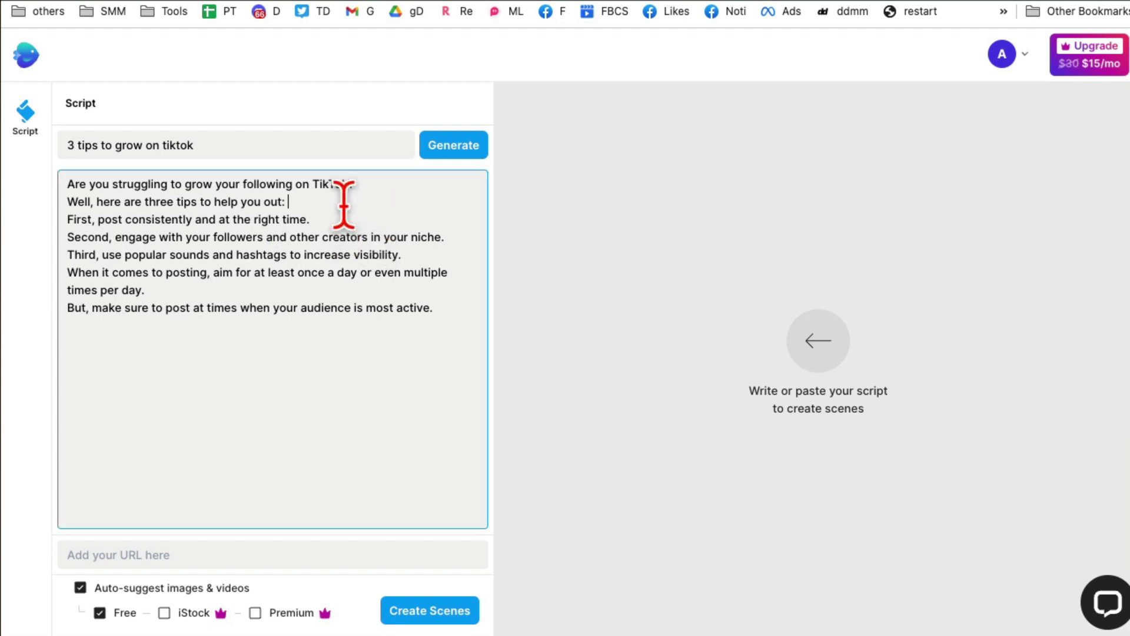
{"action": "left_click", "coordinate": [422, 613]}
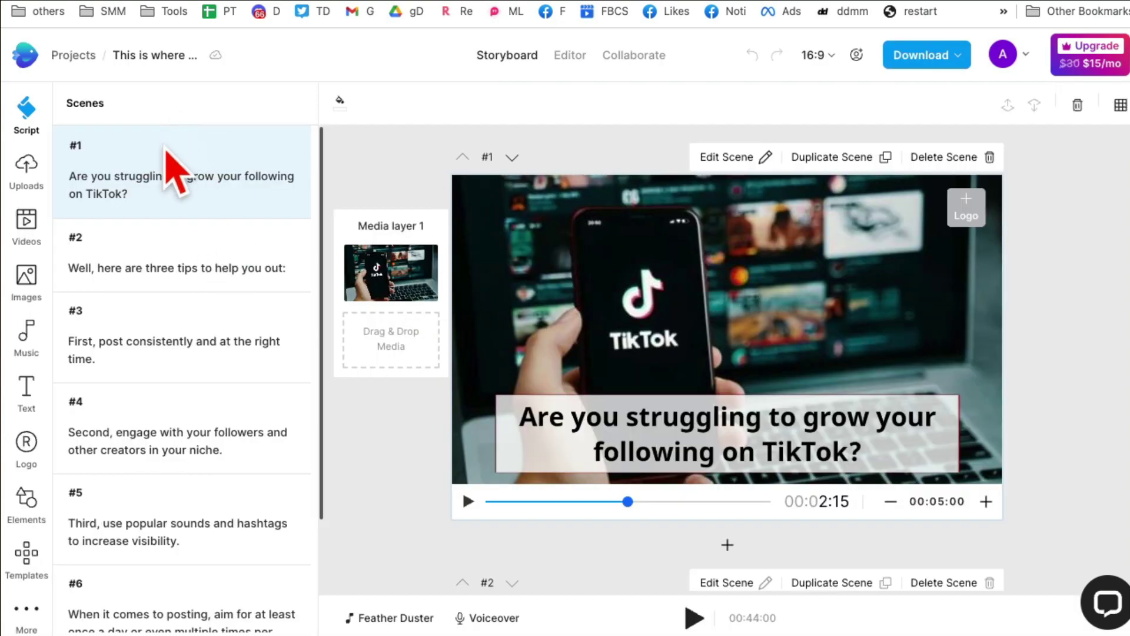
{"action": "scroll", "coordinate": [186, 253], "scroll_direction": "down", "scroll_amount": 3}
{"action": "scroll", "coordinate": [184, 303], "scroll_direction": "up", "scroll_amount": 3}
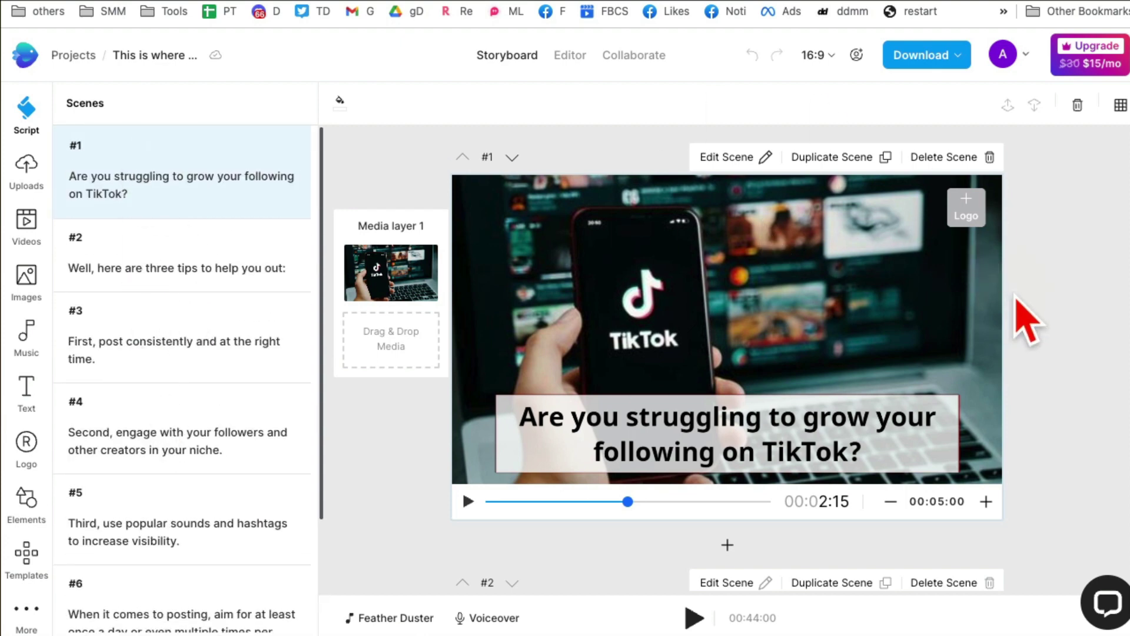
{"action": "left_click", "coordinate": [468, 500]}
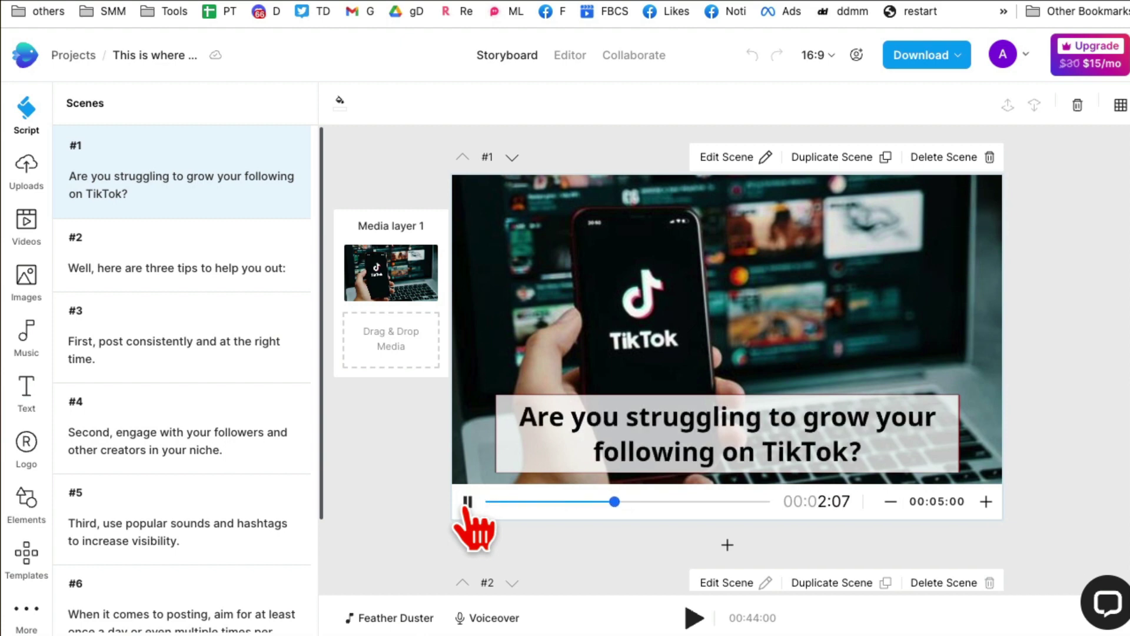
{"action": "left_click", "coordinate": [468, 501]}
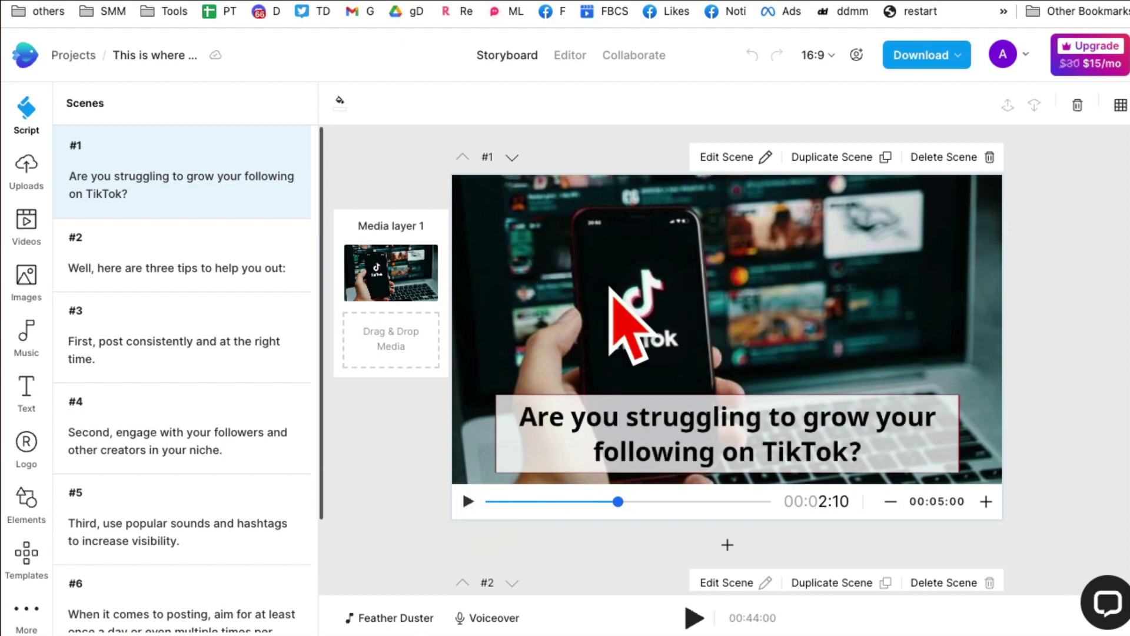
{"action": "scroll", "coordinate": [724, 303], "scroll_direction": "down", "scroll_amount": 5}
{"action": "scroll", "coordinate": [730, 324], "scroll_direction": "down", "scroll_amount": 9}
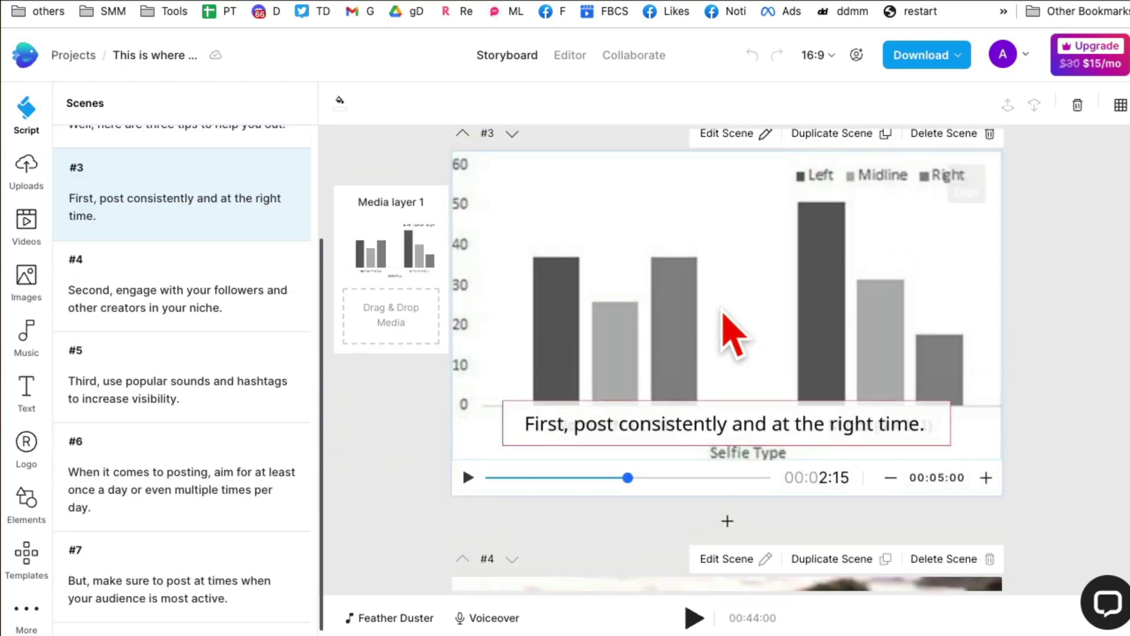
{"action": "scroll", "coordinate": [732, 358], "scroll_direction": "up", "scroll_amount": 6}
{"action": "left_click", "coordinate": [467, 458]}
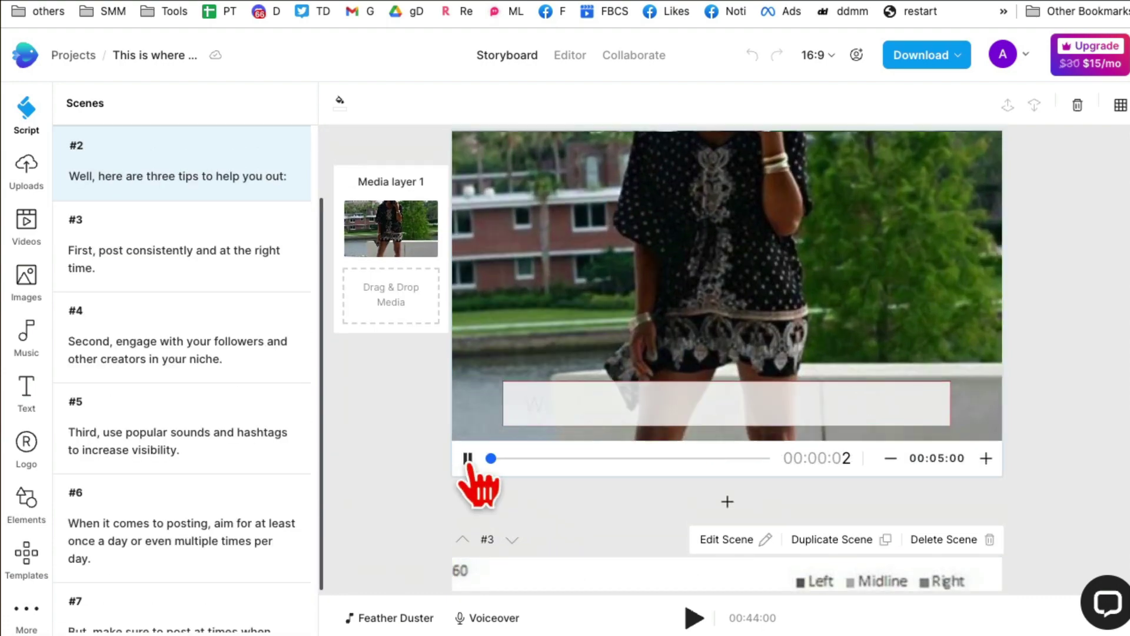
{"action": "scroll", "coordinate": [647, 482], "scroll_direction": "up", "scroll_amount": 4}
{"action": "scroll", "coordinate": [638, 469], "scroll_direction": "down", "scroll_amount": 2}
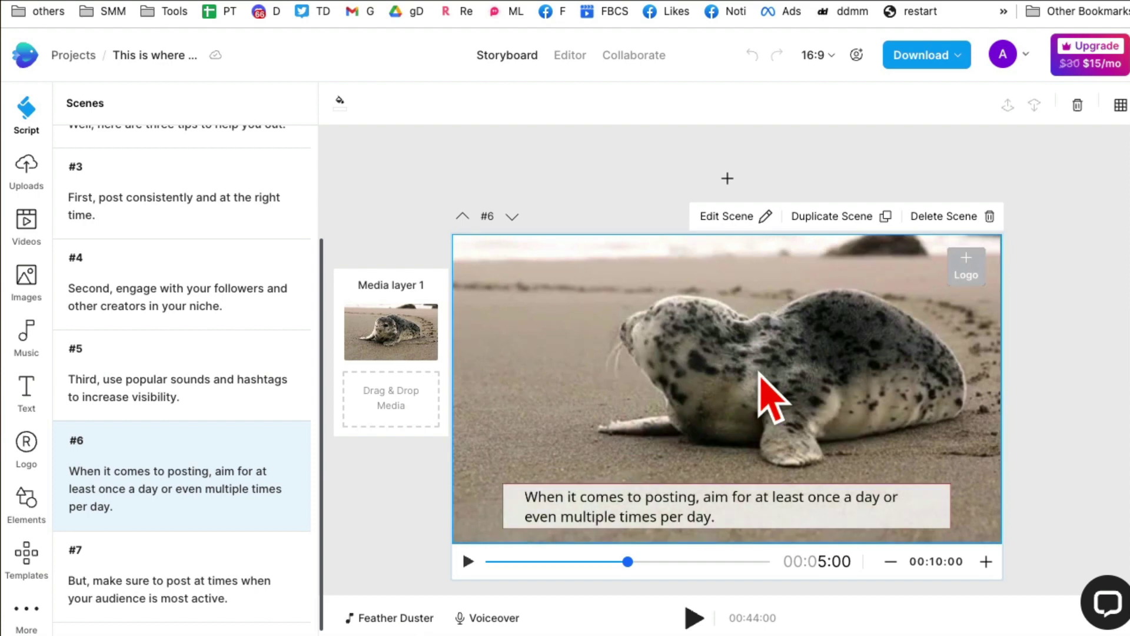
- Replace scene #6's seal with a laptop-typing photo found by searching stock images for 'computer'
{"action": "left_click", "coordinate": [704, 348]}
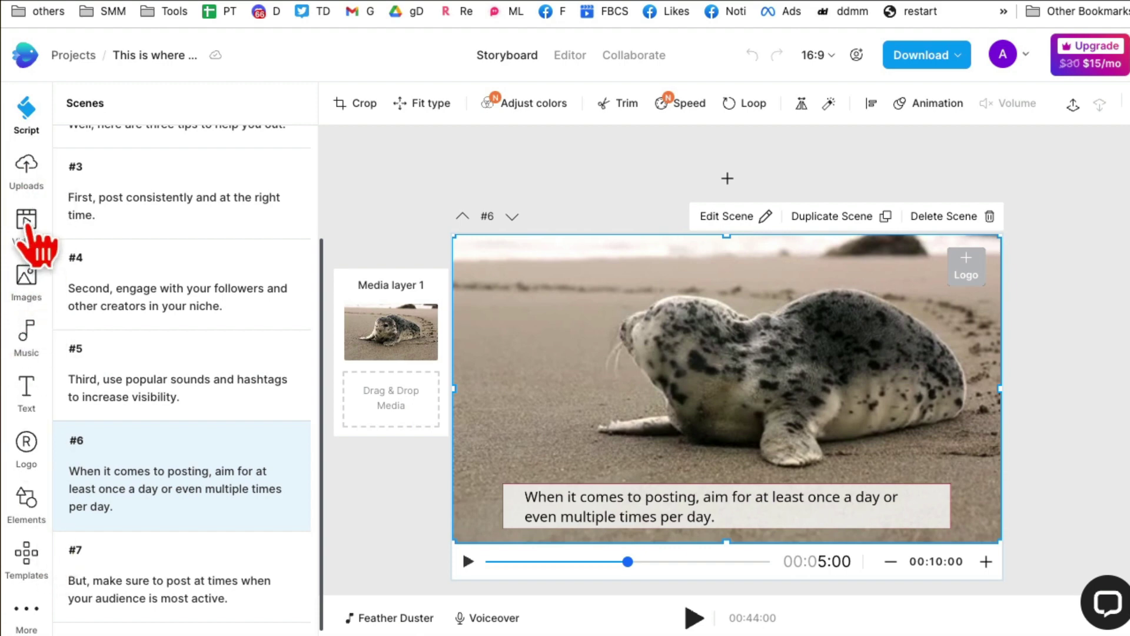
{"action": "left_click", "coordinate": [26, 227]}
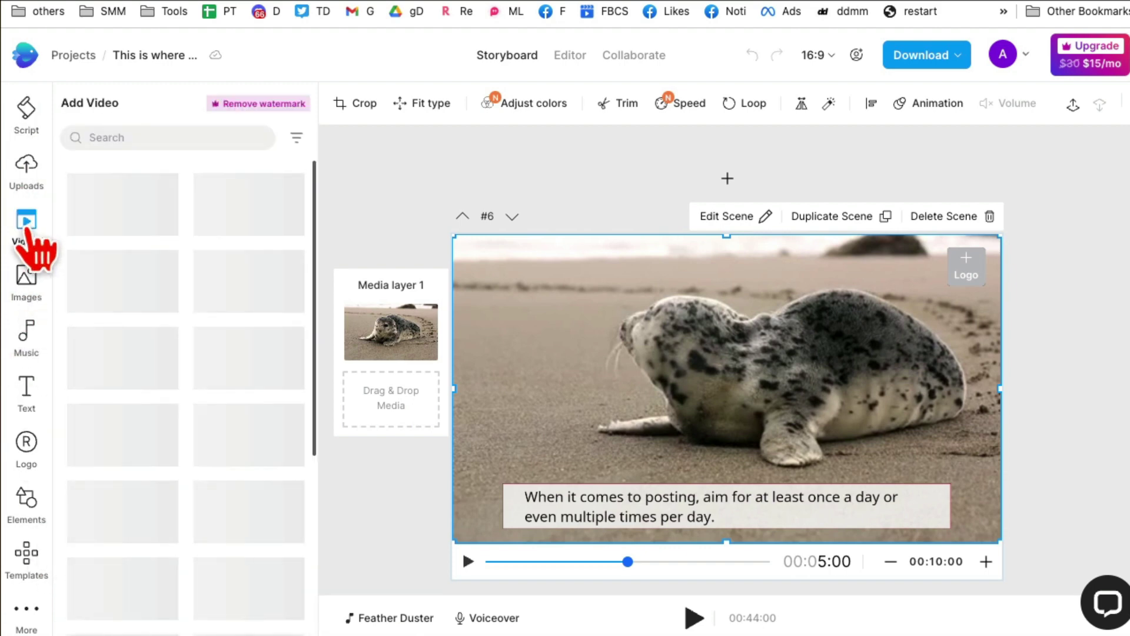
{"action": "left_click", "coordinate": [27, 278]}
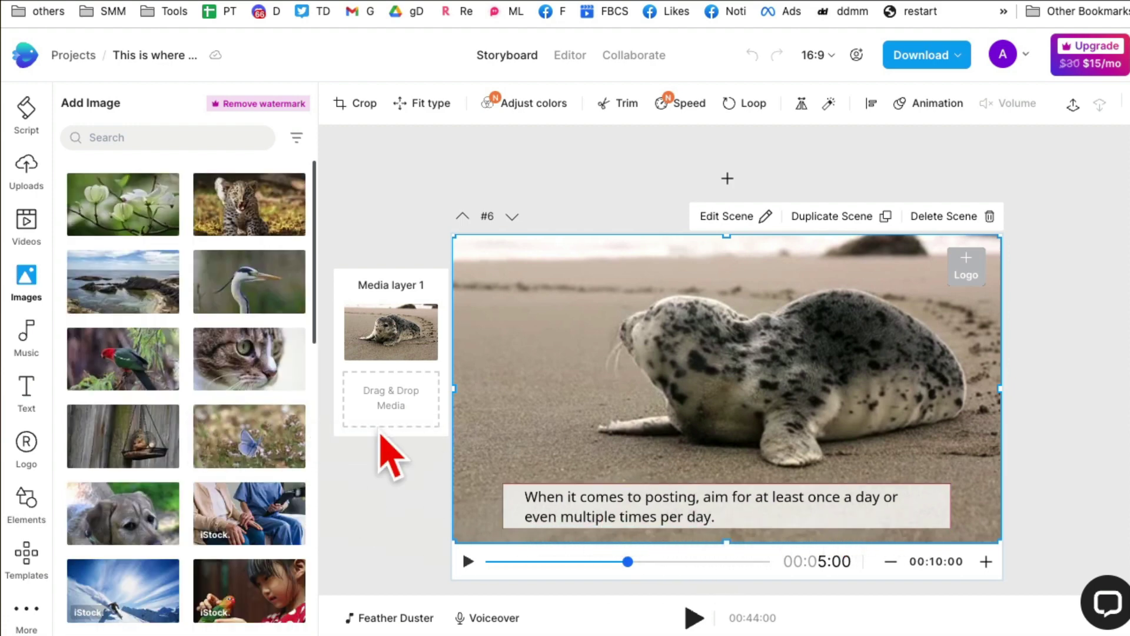
{"action": "left_click", "coordinate": [171, 141]}
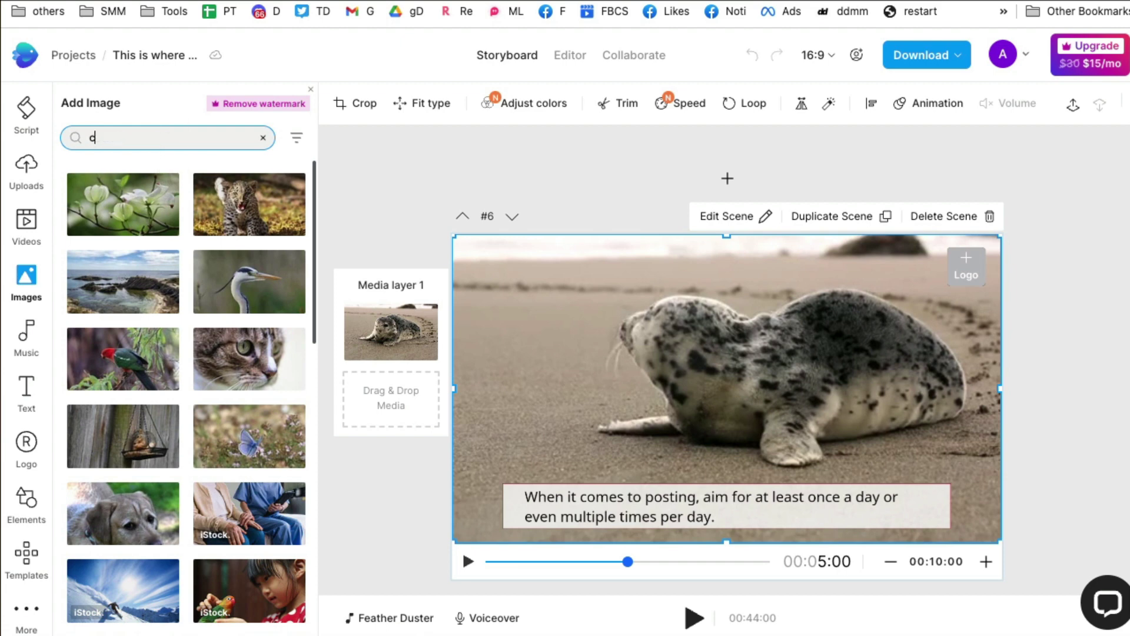
{"action": "type", "text": "computer"}
{"action": "key", "text": "Return"}
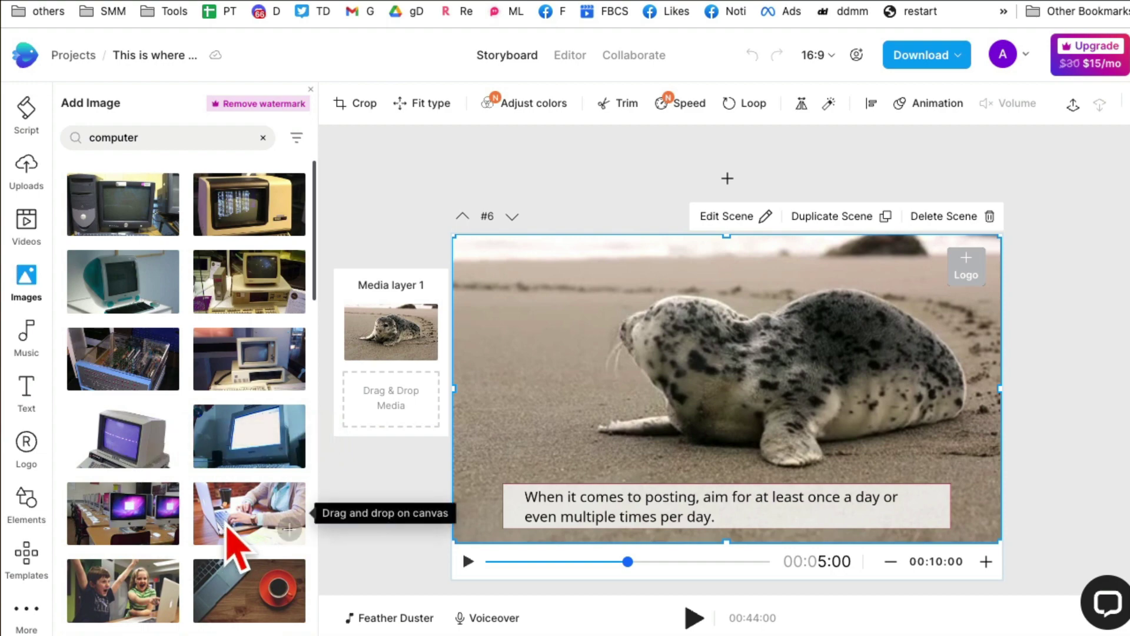
{"action": "left_click_drag", "start_coordinate": [226, 518], "coordinate": [560, 400]}
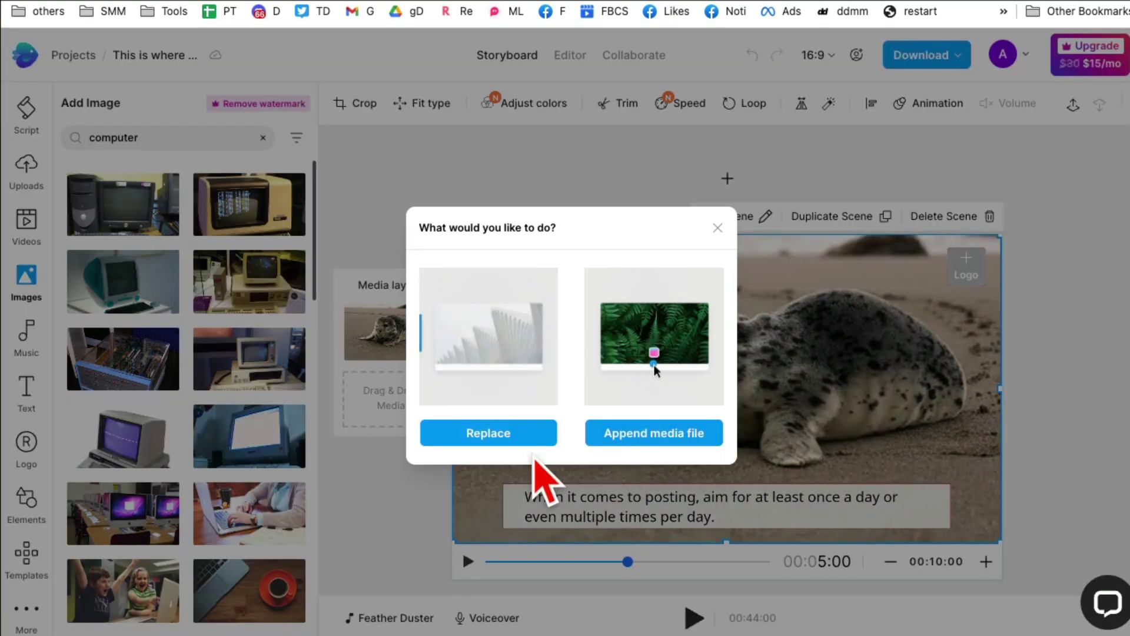
{"action": "left_click", "coordinate": [522, 434]}
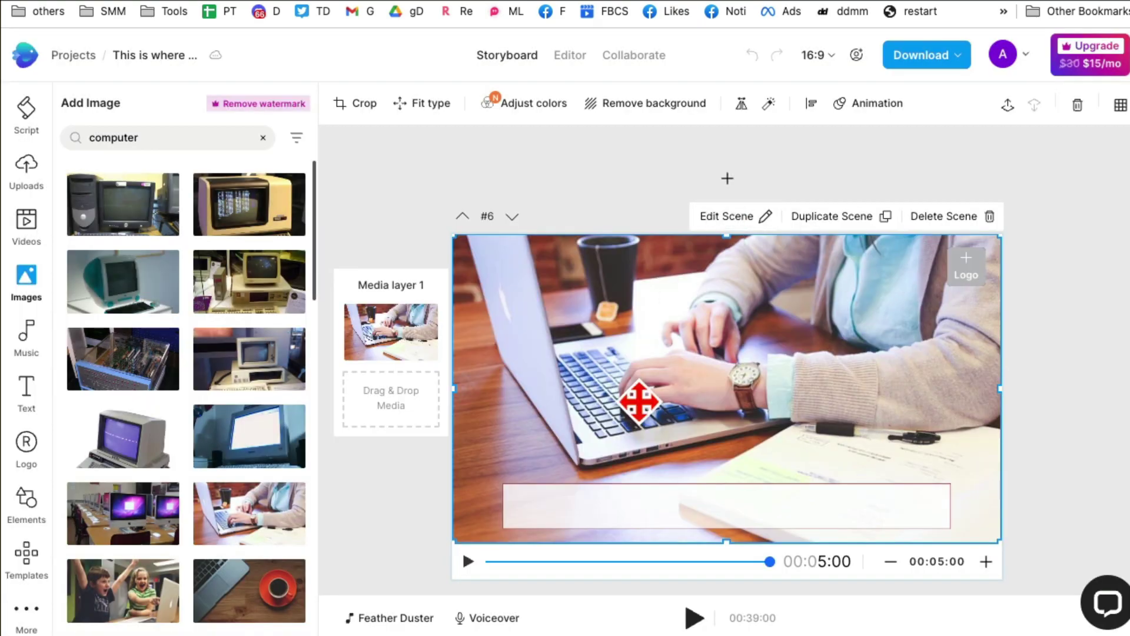
{"action": "left_click", "coordinate": [468, 561]}
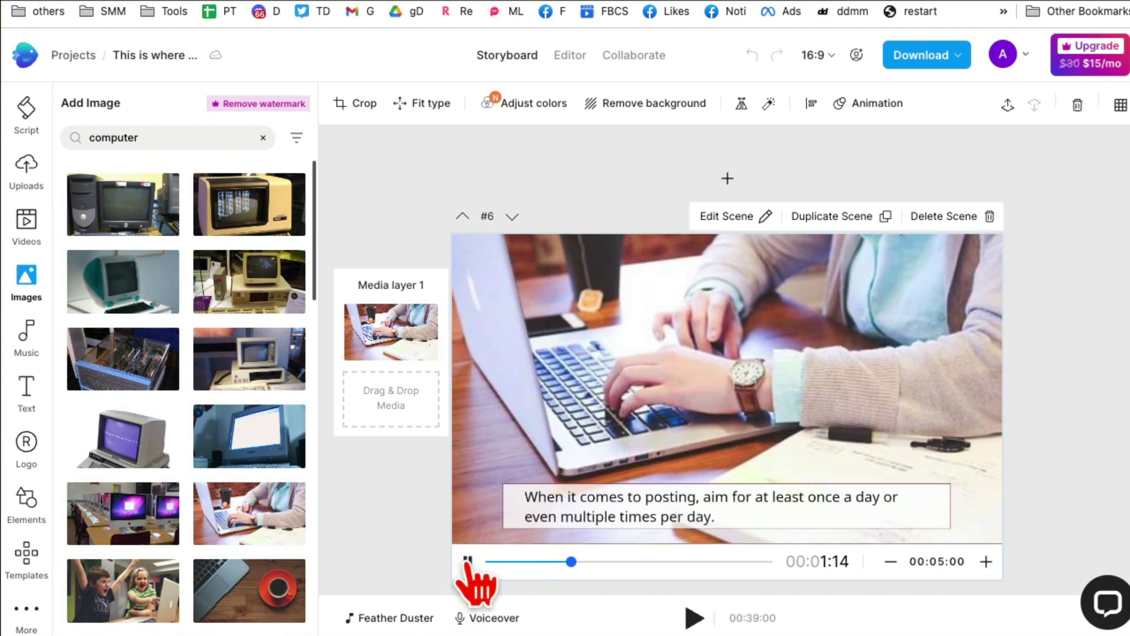
- Pause the scene #6 preview and browse the stock video and image libraries
{"action": "left_click", "coordinate": [468, 561]}
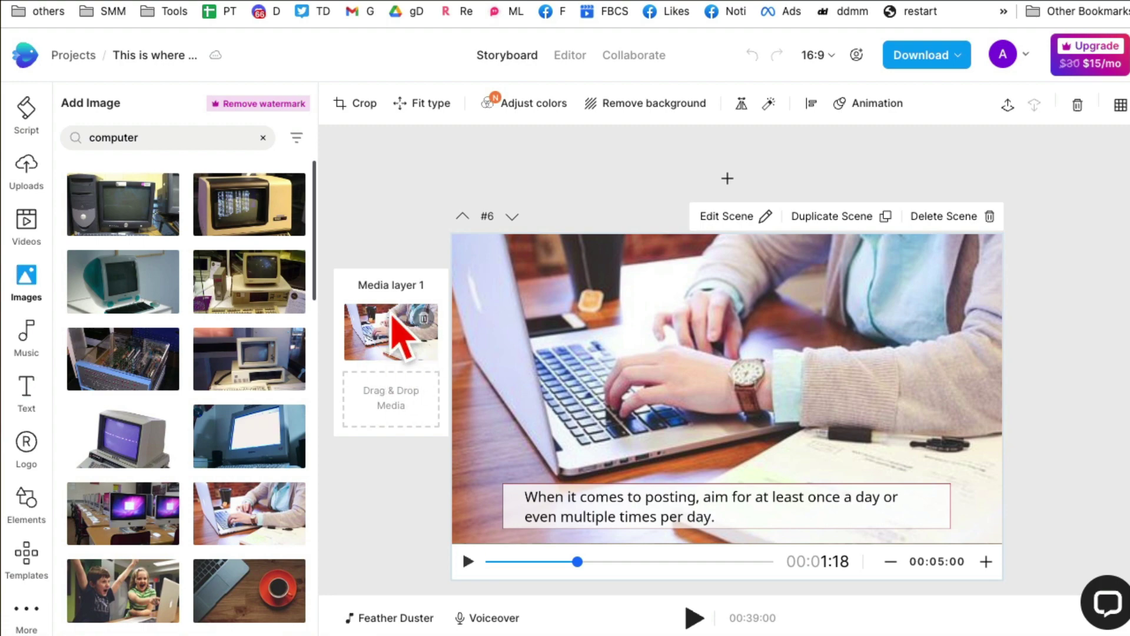
{"action": "scroll", "coordinate": [870, 328], "scroll_direction": "down", "scroll_amount": 5}
{"action": "scroll", "coordinate": [794, 327], "scroll_direction": "up", "scroll_amount": 15}
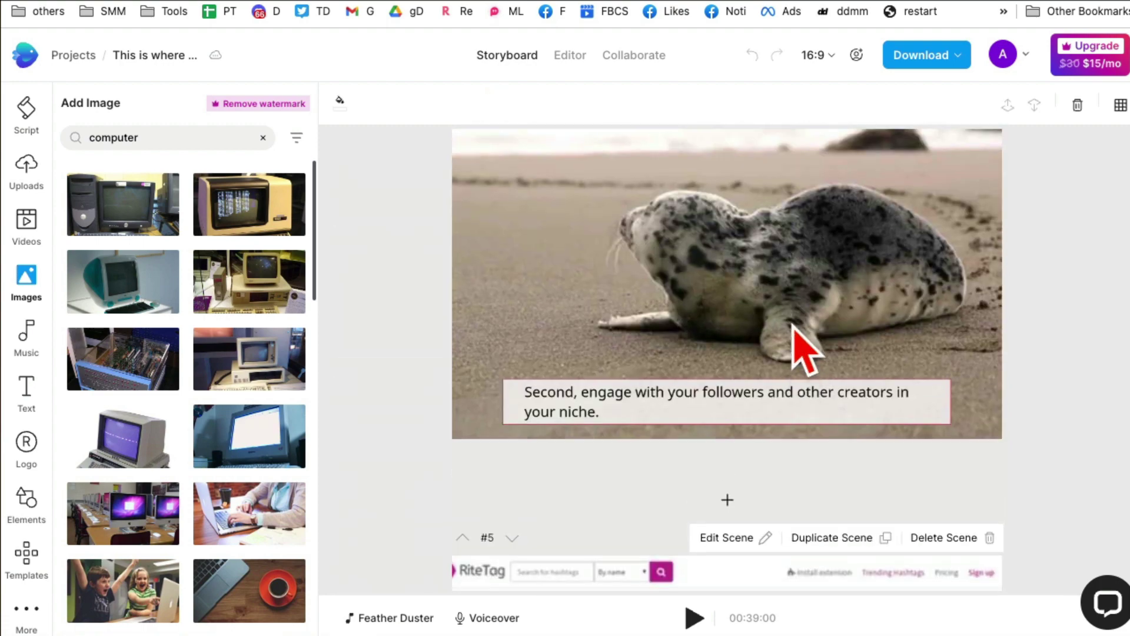
{"action": "scroll", "coordinate": [793, 331], "scroll_direction": "up", "scroll_amount": 15}
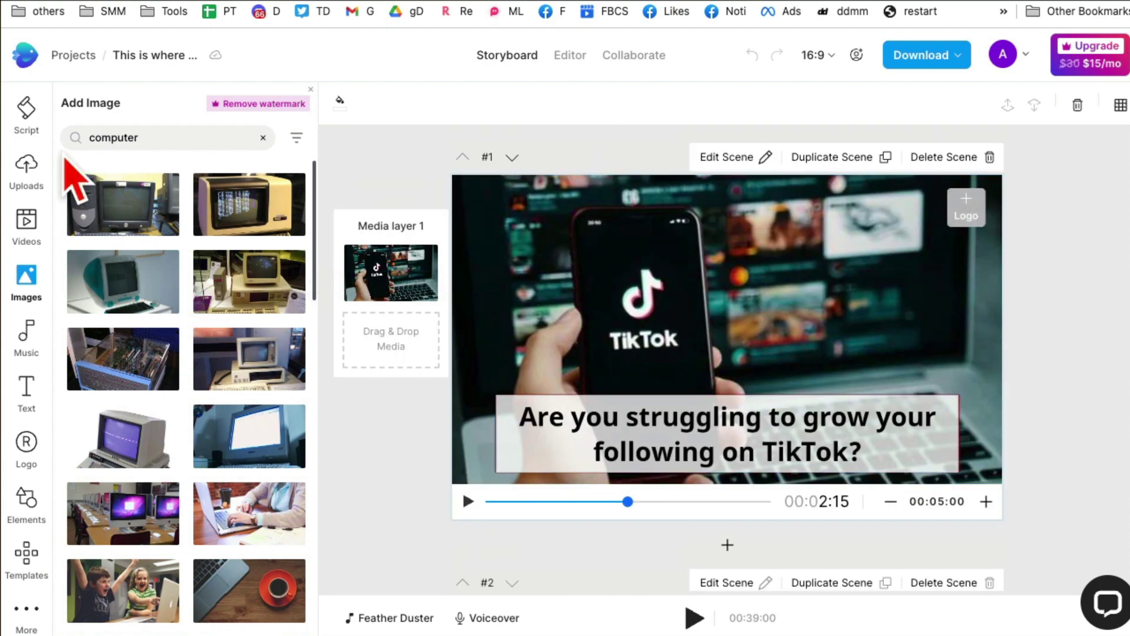
{"action": "left_click", "coordinate": [24, 232]}
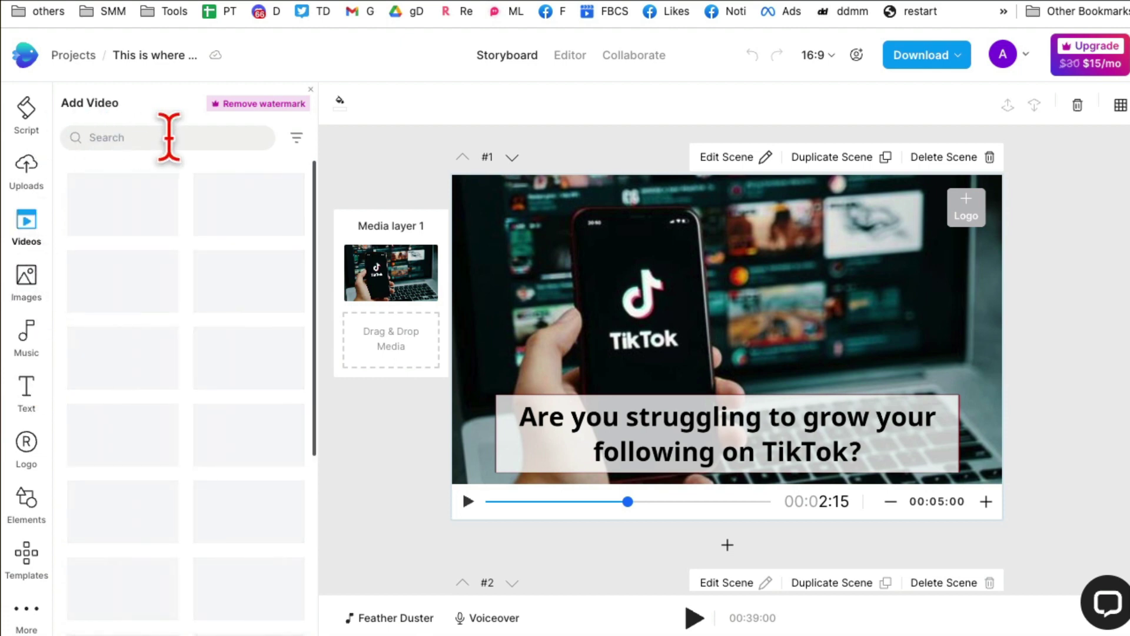
{"action": "left_click", "coordinate": [25, 298]}
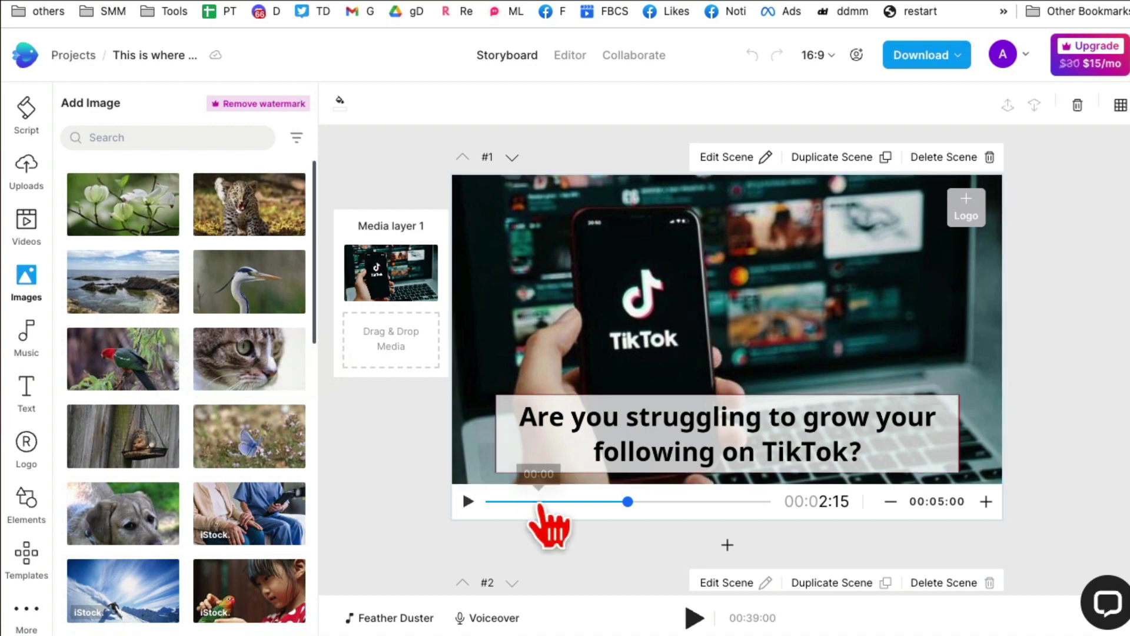
- Preview and pause the TikTok opening scene, then bring up the music mood categories
{"action": "scroll", "coordinate": [262, 450], "scroll_direction": "down", "scroll_amount": 10}
{"action": "scroll", "coordinate": [638, 435], "scroll_direction": "down", "scroll_amount": 5}
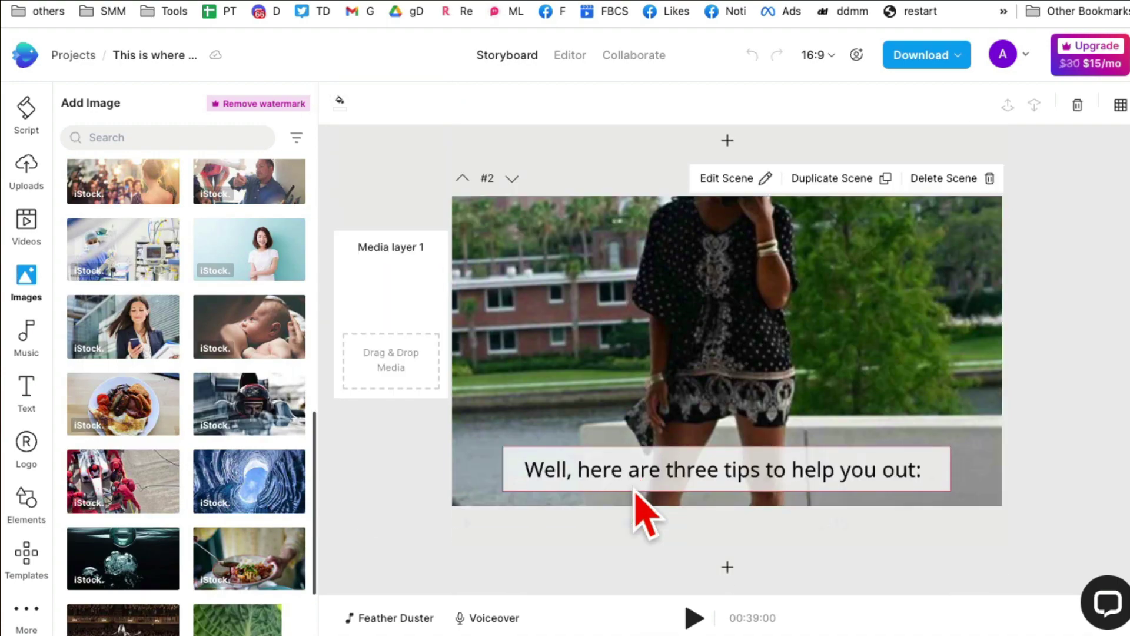
{"action": "scroll", "coordinate": [636, 498], "scroll_direction": "down", "scroll_amount": 20}
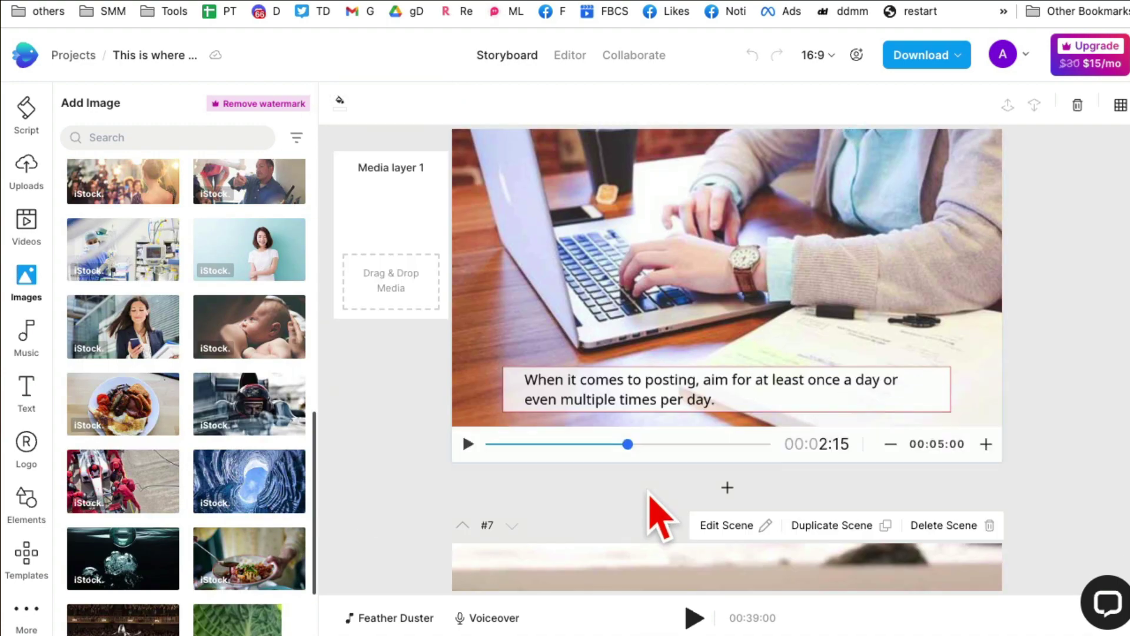
{"action": "scroll", "coordinate": [655, 506], "scroll_direction": "up", "scroll_amount": 20}
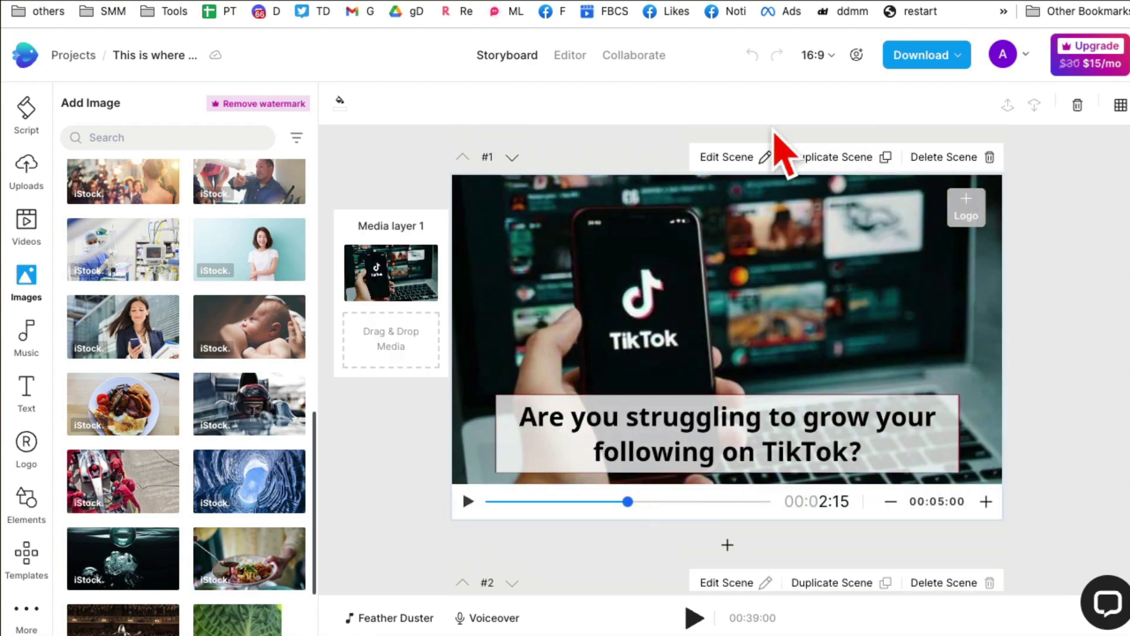
{"action": "mouse_move", "coordinate": [369, 272]}
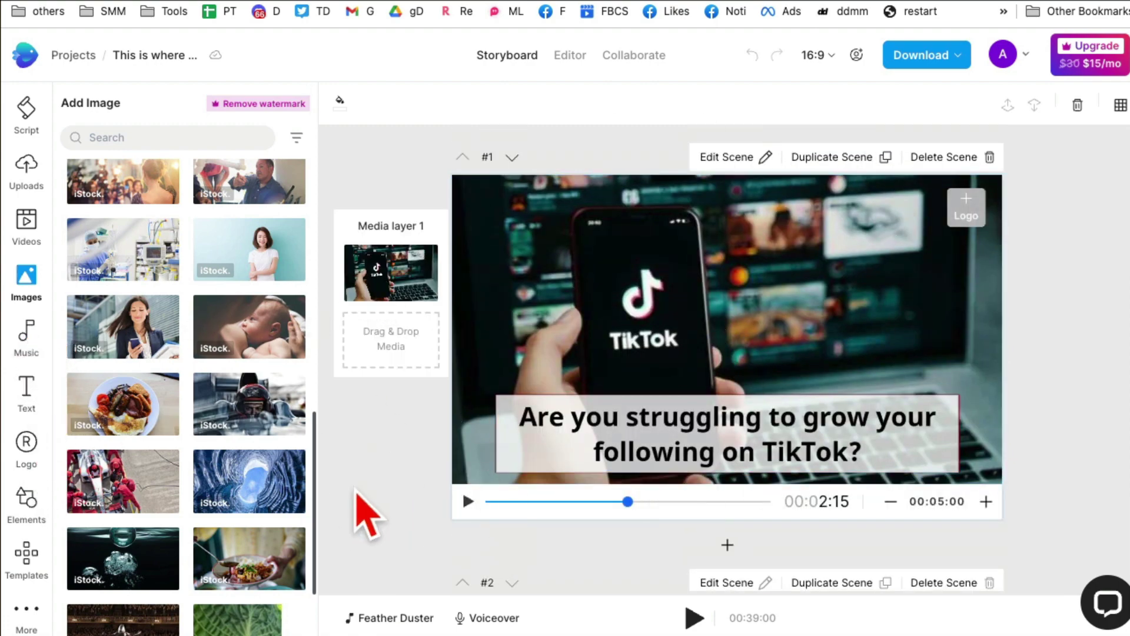
{"action": "left_click", "coordinate": [468, 501]}
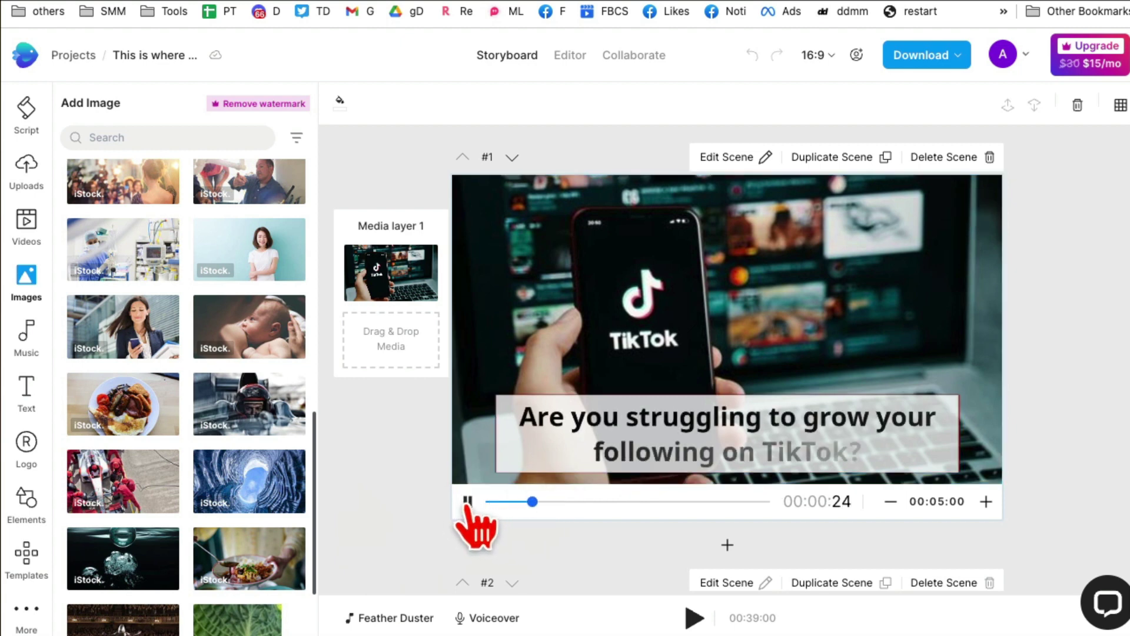
{"action": "left_click", "coordinate": [468, 501]}
{"action": "left_click", "coordinate": [26, 333]}
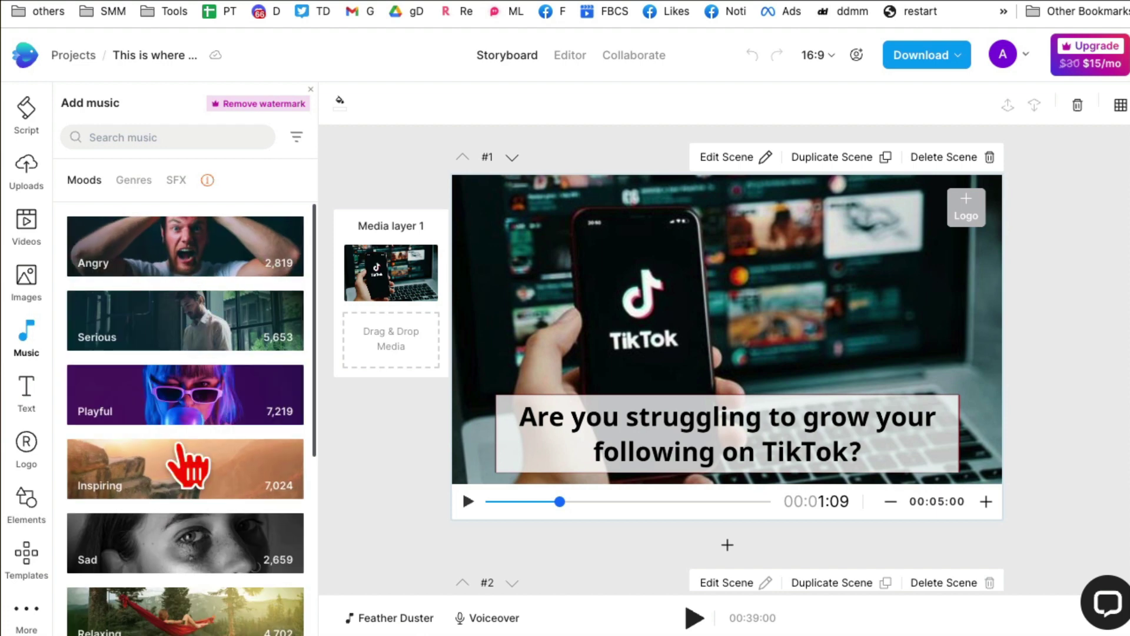
- Add a small tongue-out emoji sticker from Elements to scene #1, above the caption on the right
{"action": "scroll", "coordinate": [197, 389], "scroll_direction": "down", "scroll_amount": 5}
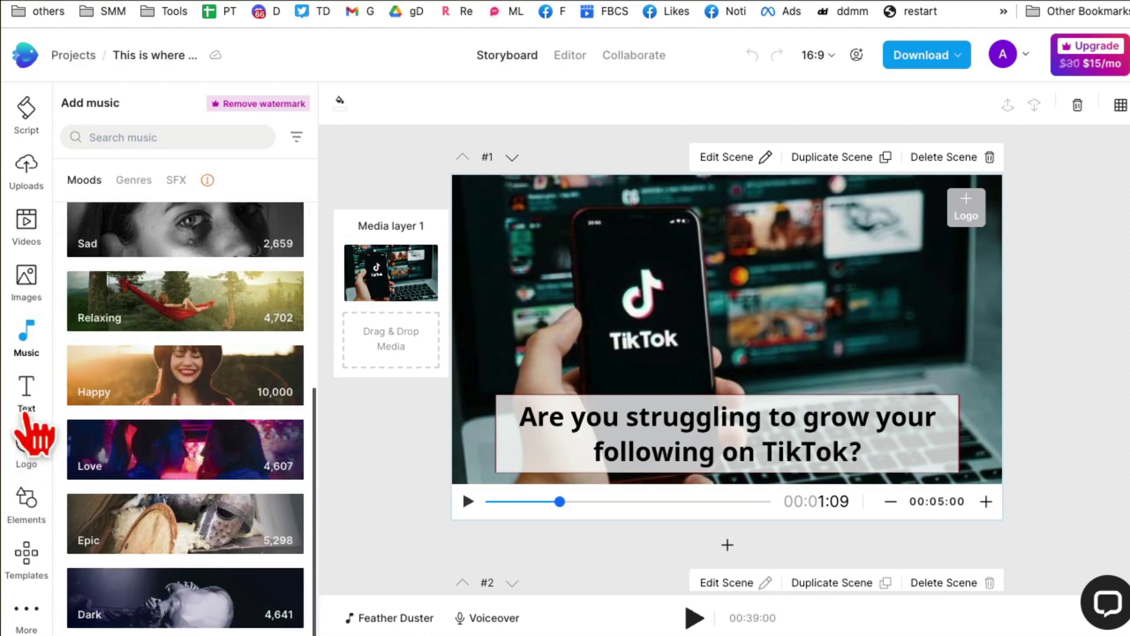
{"action": "left_click", "coordinate": [28, 407]}
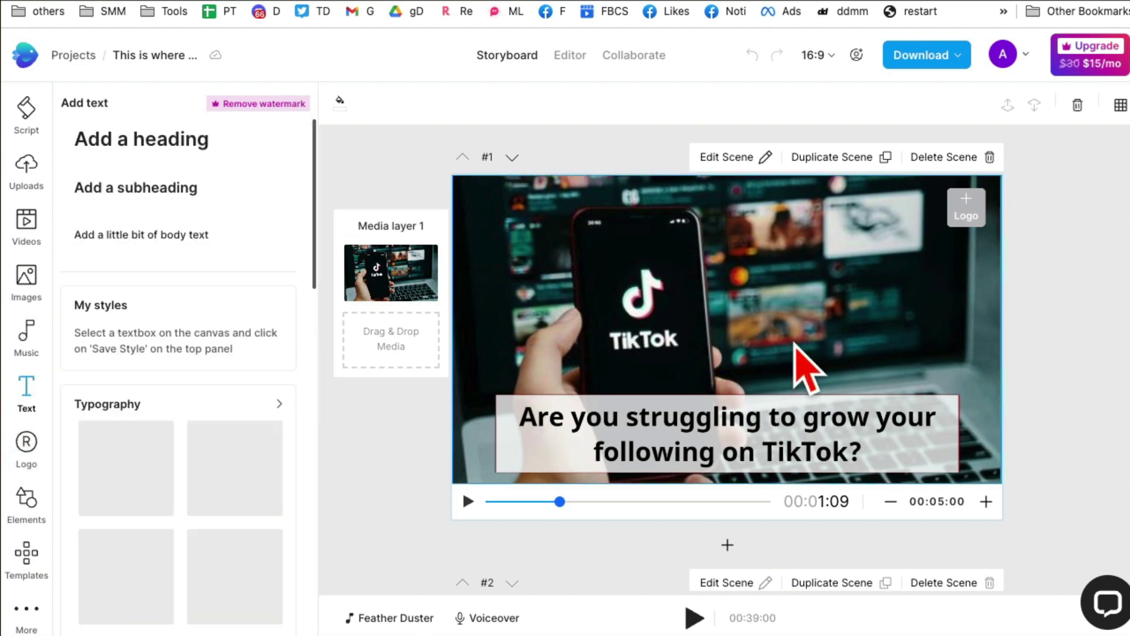
{"action": "scroll", "coordinate": [197, 373], "scroll_direction": "down", "scroll_amount": 4}
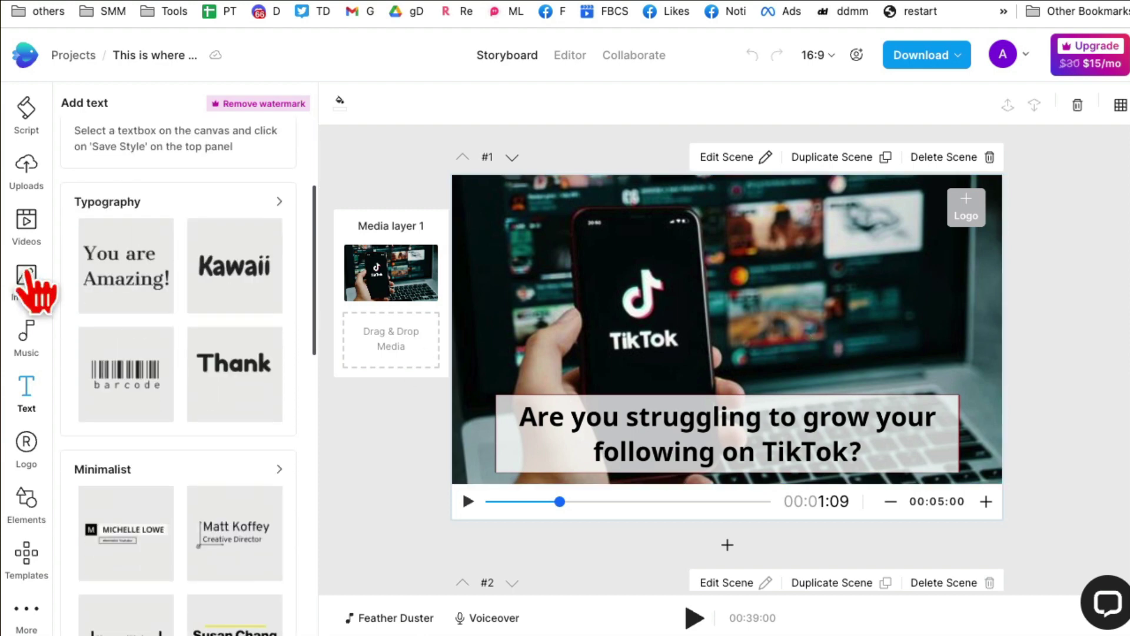
{"action": "left_click", "coordinate": [51, 488]}
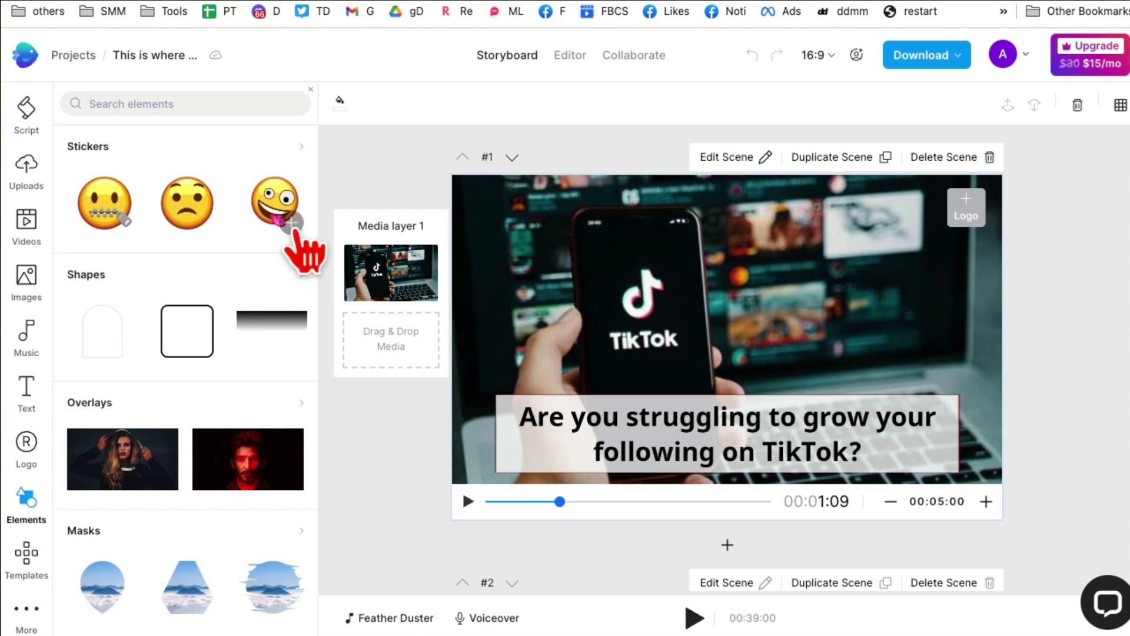
{"action": "left_click_drag", "start_coordinate": [294, 230], "coordinate": [934, 378]}
{"action": "left_click_drag", "start_coordinate": [907, 334], "coordinate": [918, 359]}
{"action": "left_click", "coordinate": [1065, 417]}
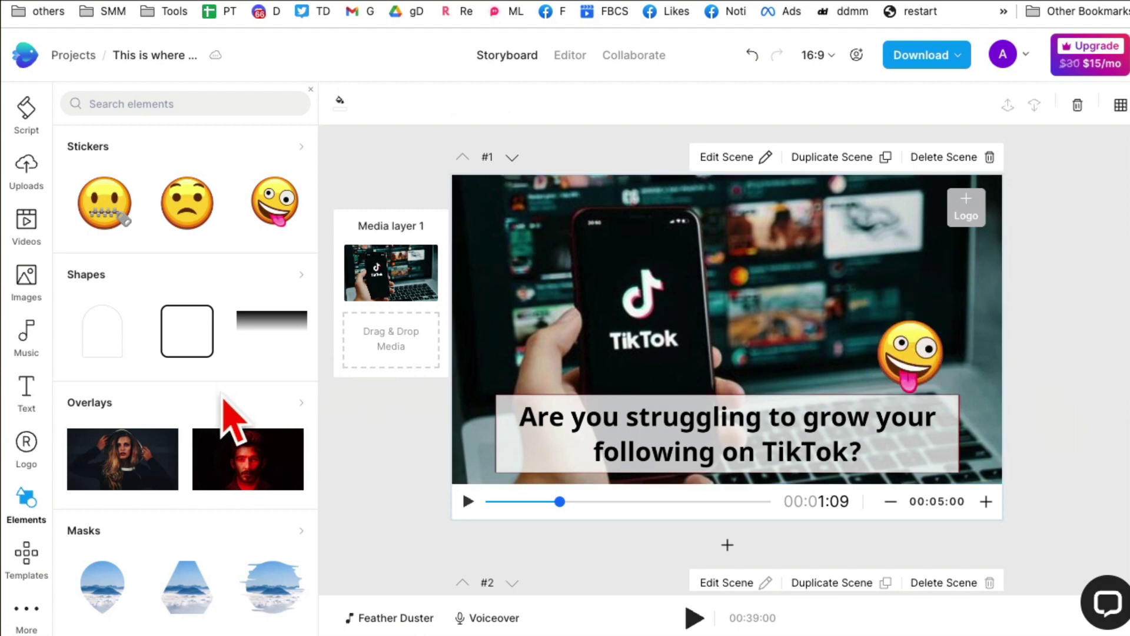
{"action": "scroll", "coordinate": [41, 486], "scroll_direction": "down", "scroll_amount": 1}
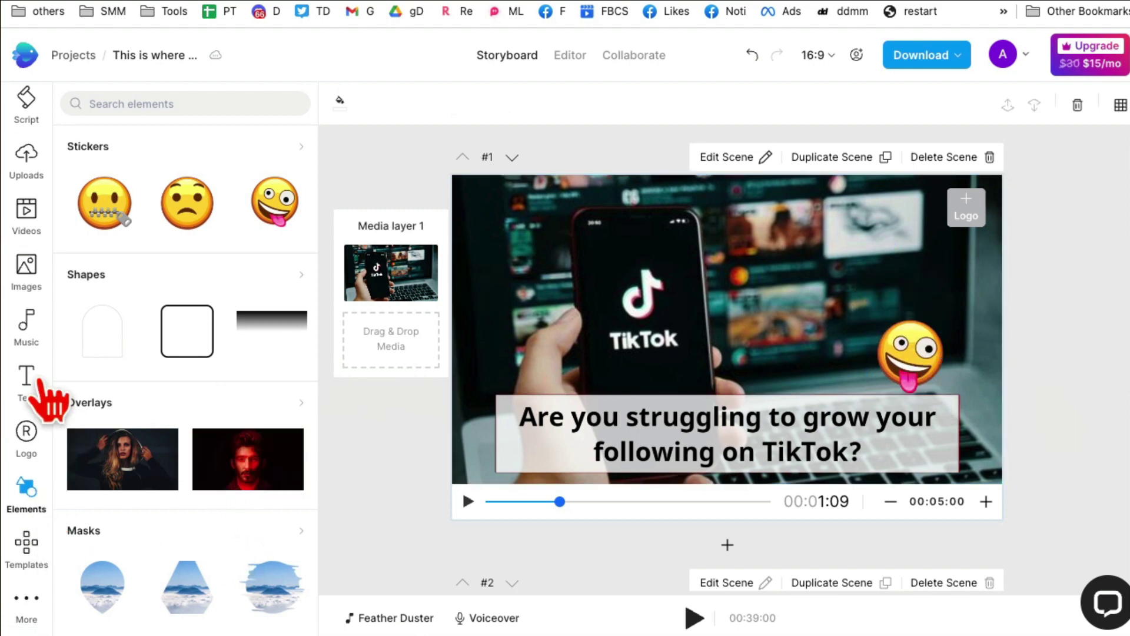
{"action": "scroll", "coordinate": [35, 459], "scroll_direction": "up", "scroll_amount": 1}
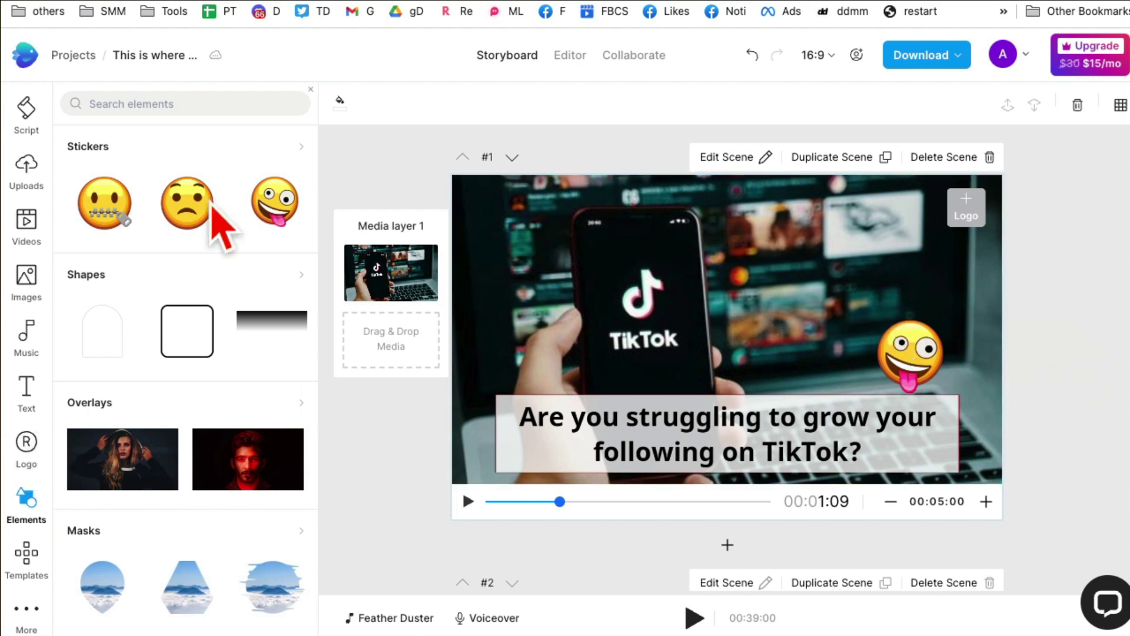
- Generate a Realistic US English text-to-speech voiceover with the John voice and add it to all scenes
{"action": "left_click", "coordinate": [565, 56]}
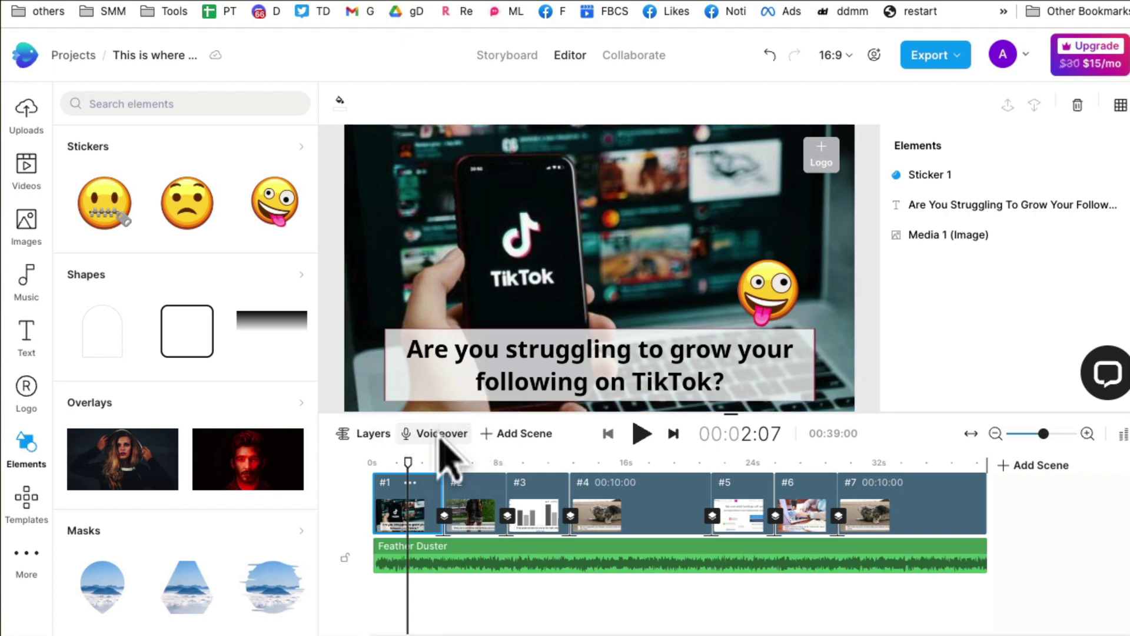
{"action": "left_click", "coordinate": [441, 438]}
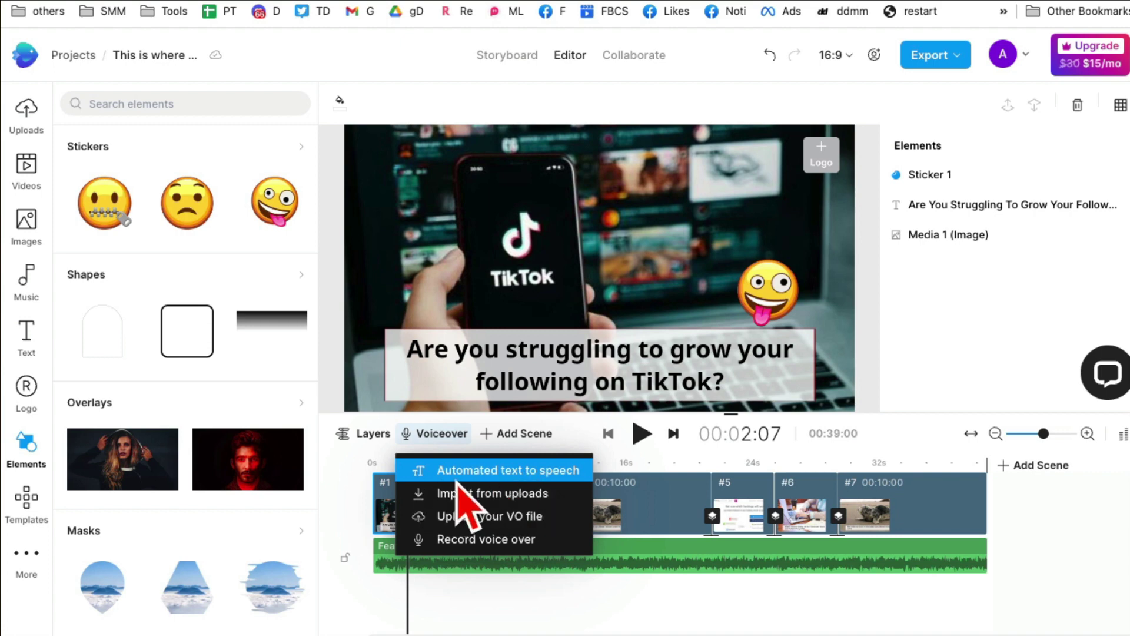
{"action": "left_click", "coordinate": [539, 471]}
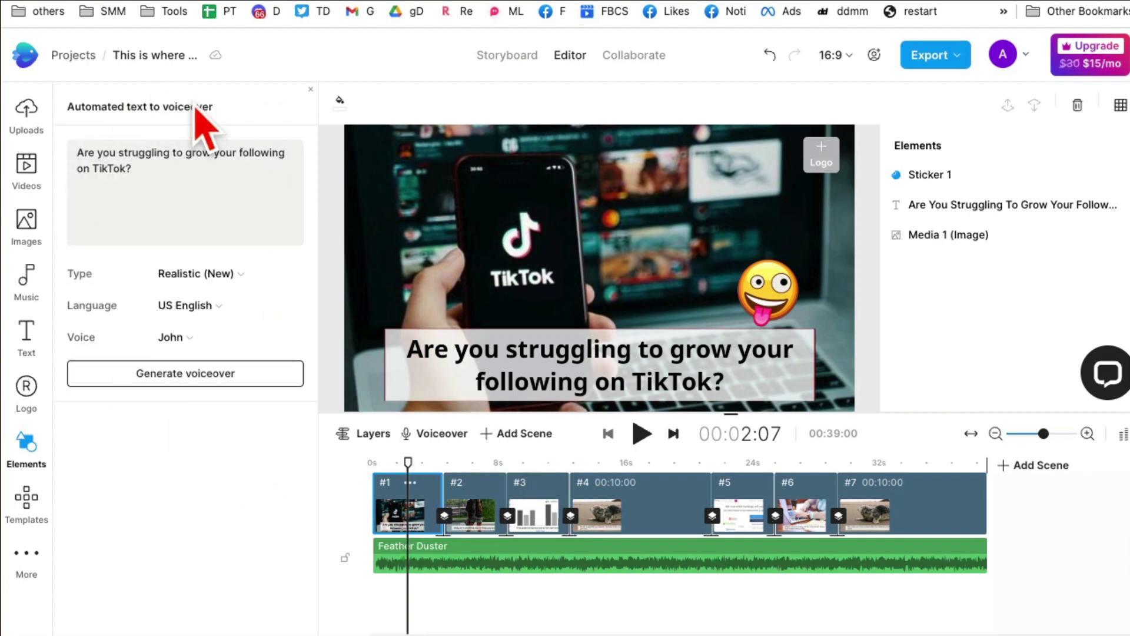
{"action": "left_click", "coordinate": [234, 276]}
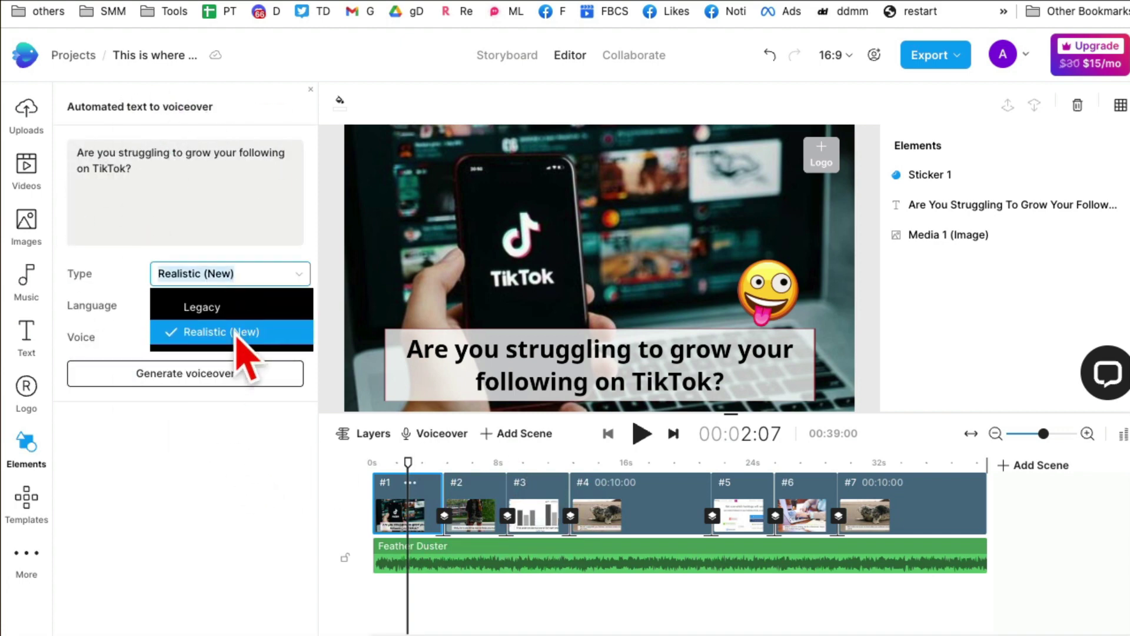
{"action": "left_click", "coordinate": [242, 521]}
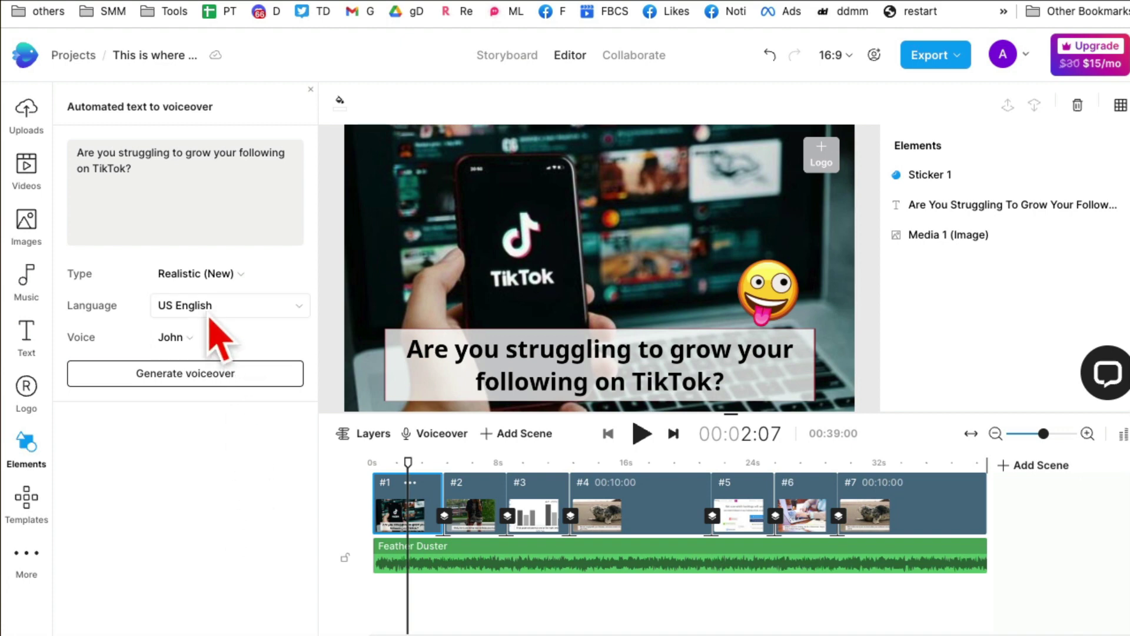
{"action": "left_click", "coordinate": [201, 352]}
{"action": "left_click", "coordinate": [201, 348]}
{"action": "left_click", "coordinate": [199, 352]}
{"action": "left_click", "coordinate": [113, 539]}
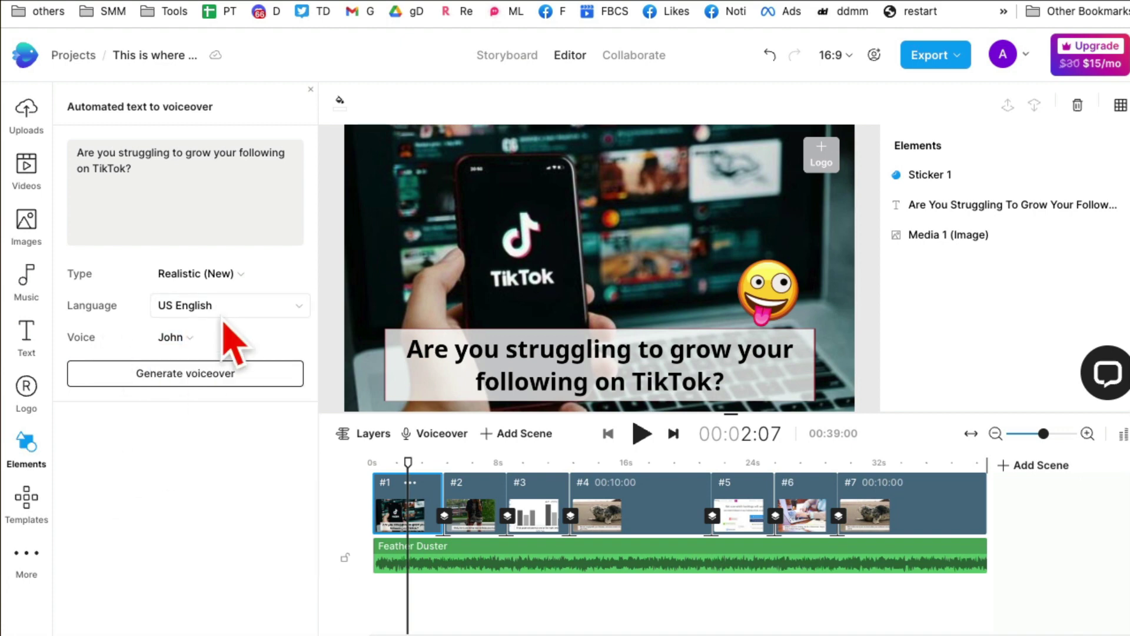
{"action": "left_click", "coordinate": [195, 380]}
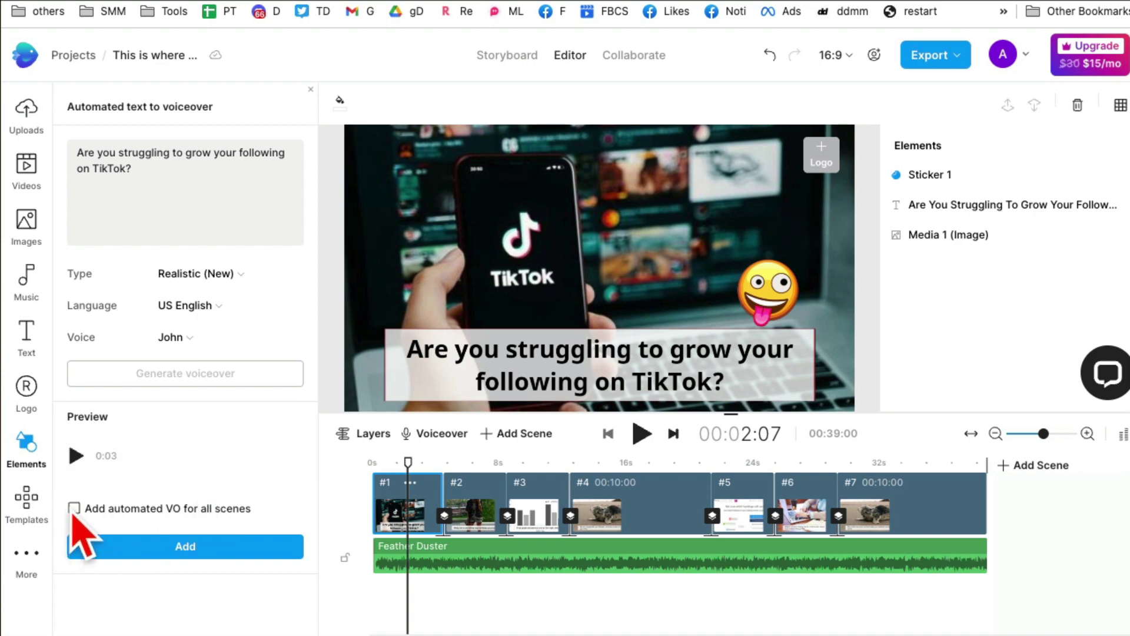
{"action": "left_click", "coordinate": [184, 549]}
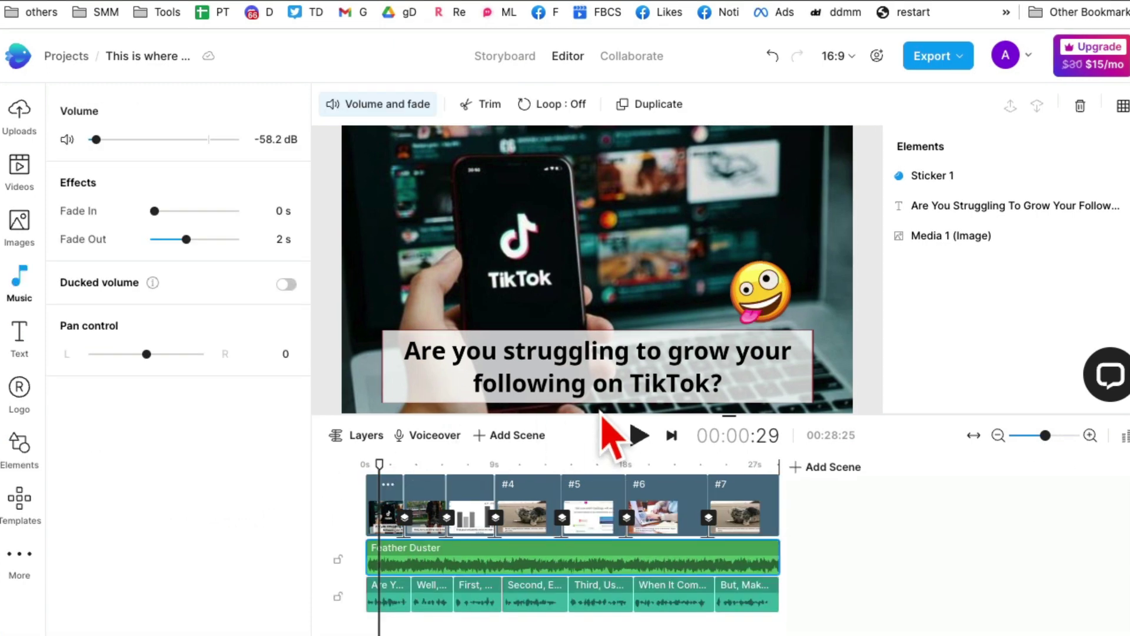
- Play the opening scenes from the start to review the voiceover, then scrub to the hashtags tip scene
{"action": "left_click_drag", "start_coordinate": [382, 472], "coordinate": [355, 474]}
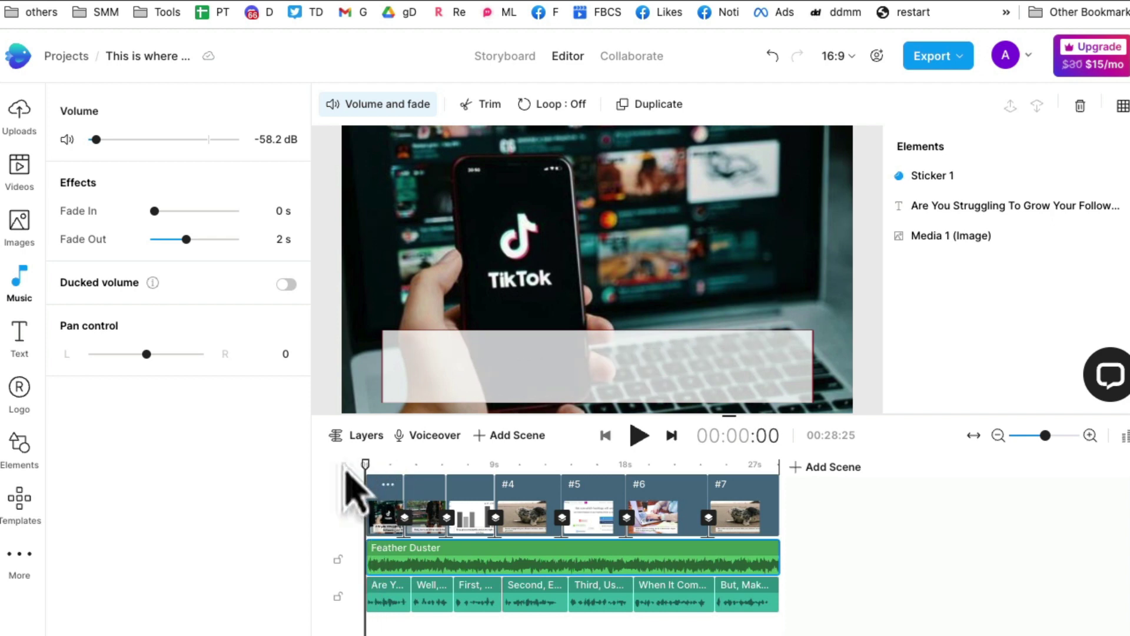
{"action": "left_click", "coordinate": [638, 439]}
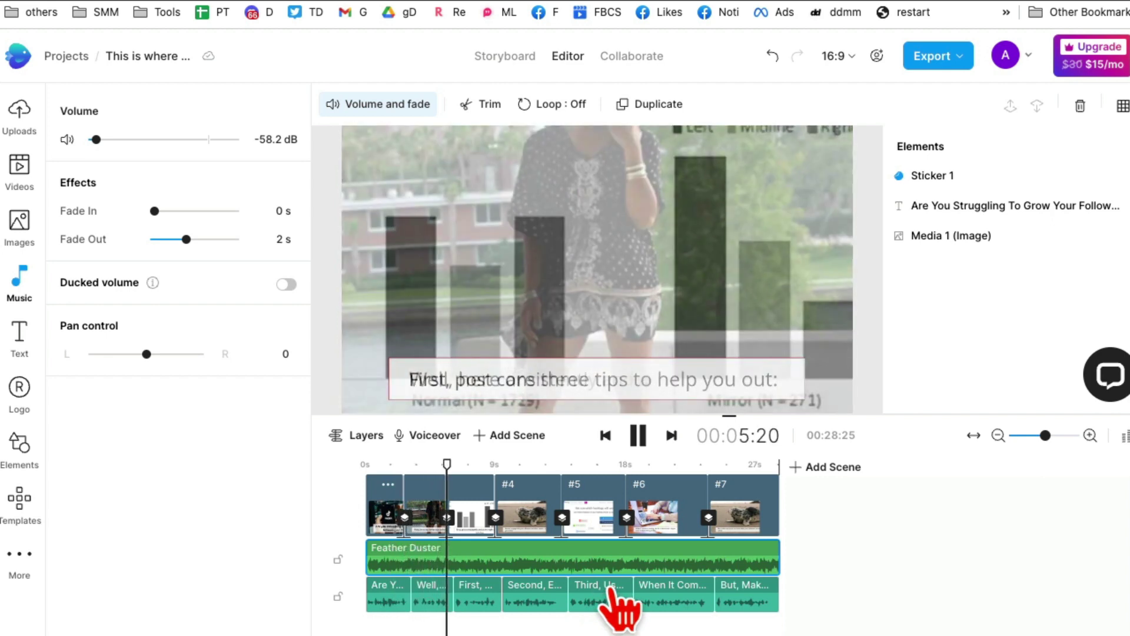
{"action": "left_click", "coordinate": [638, 435]}
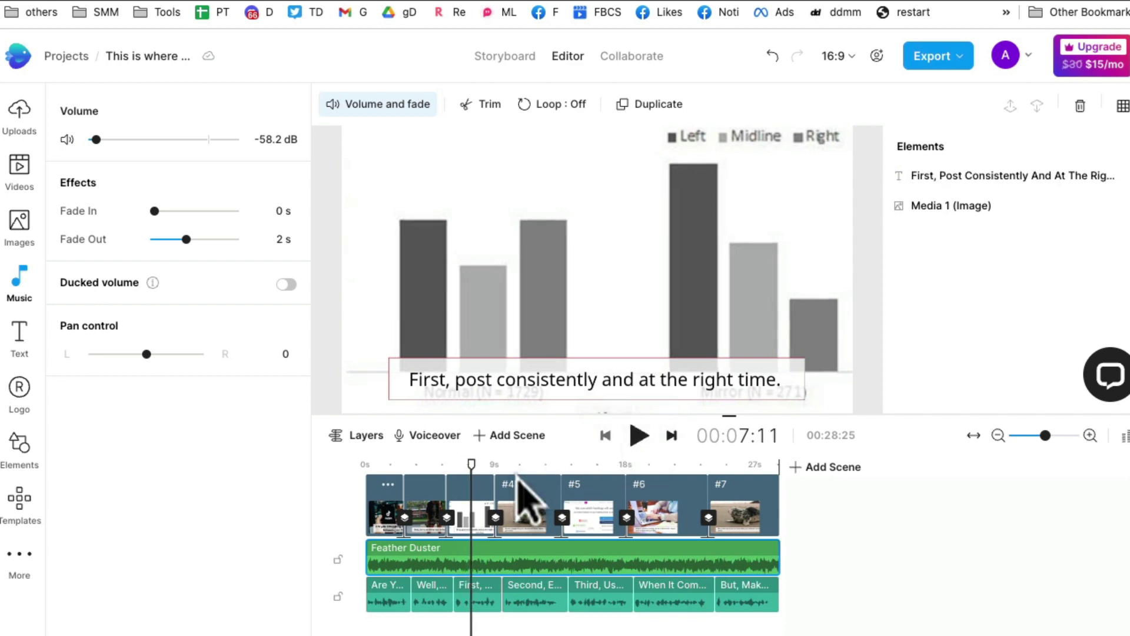
{"action": "left_click_drag", "start_coordinate": [477, 470], "coordinate": [583, 482]}
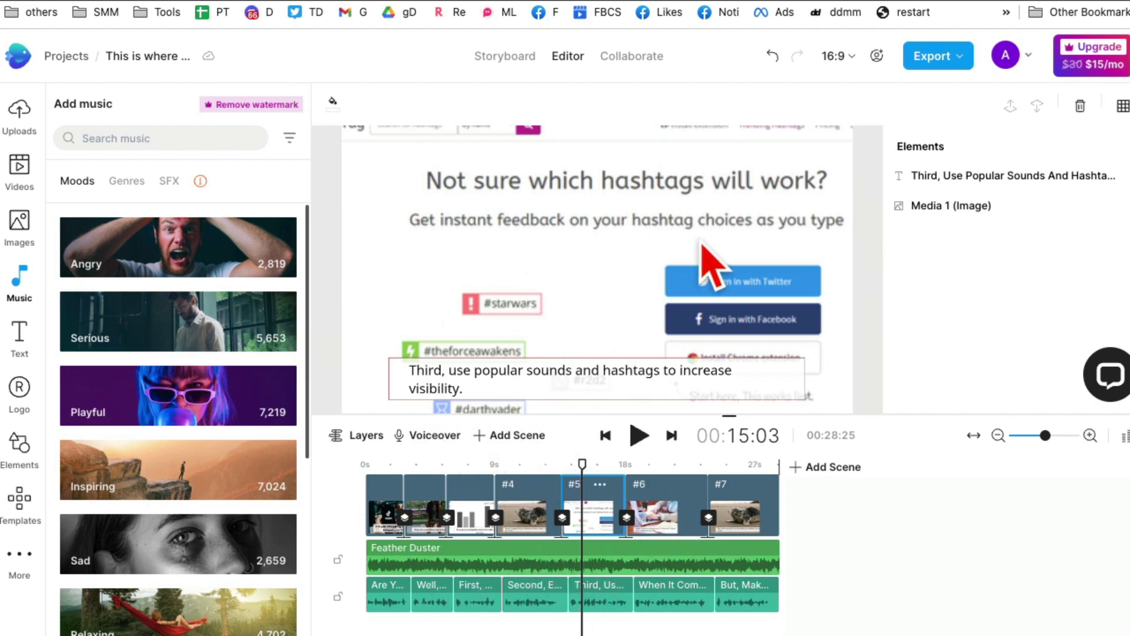
- Export the finished video at 1080p Full HD quality
{"action": "left_click", "coordinate": [960, 58]}
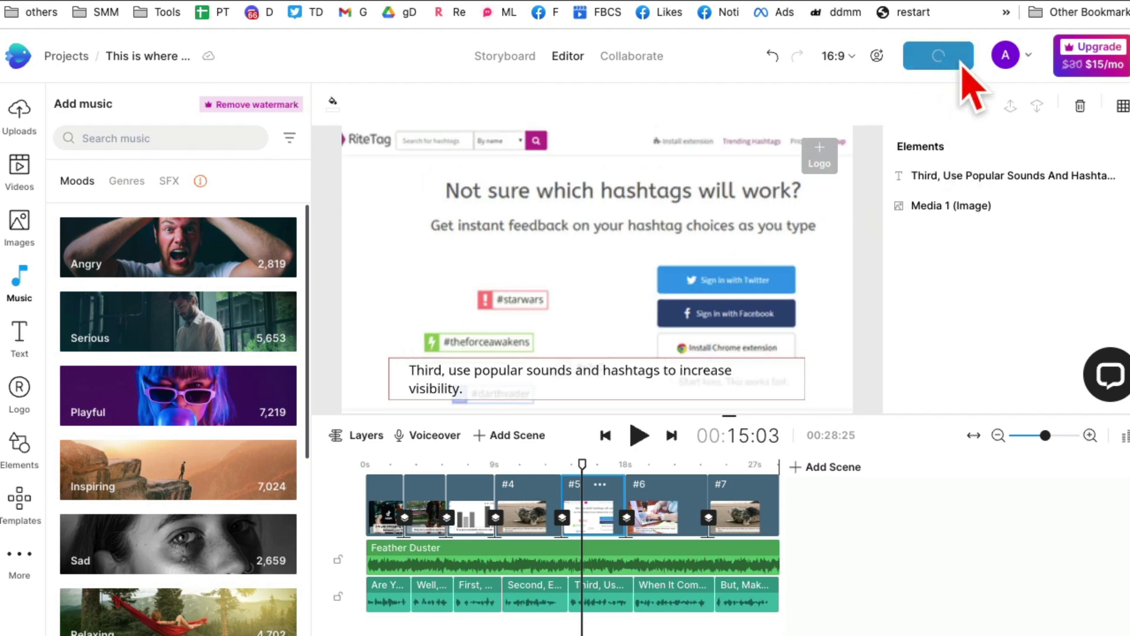